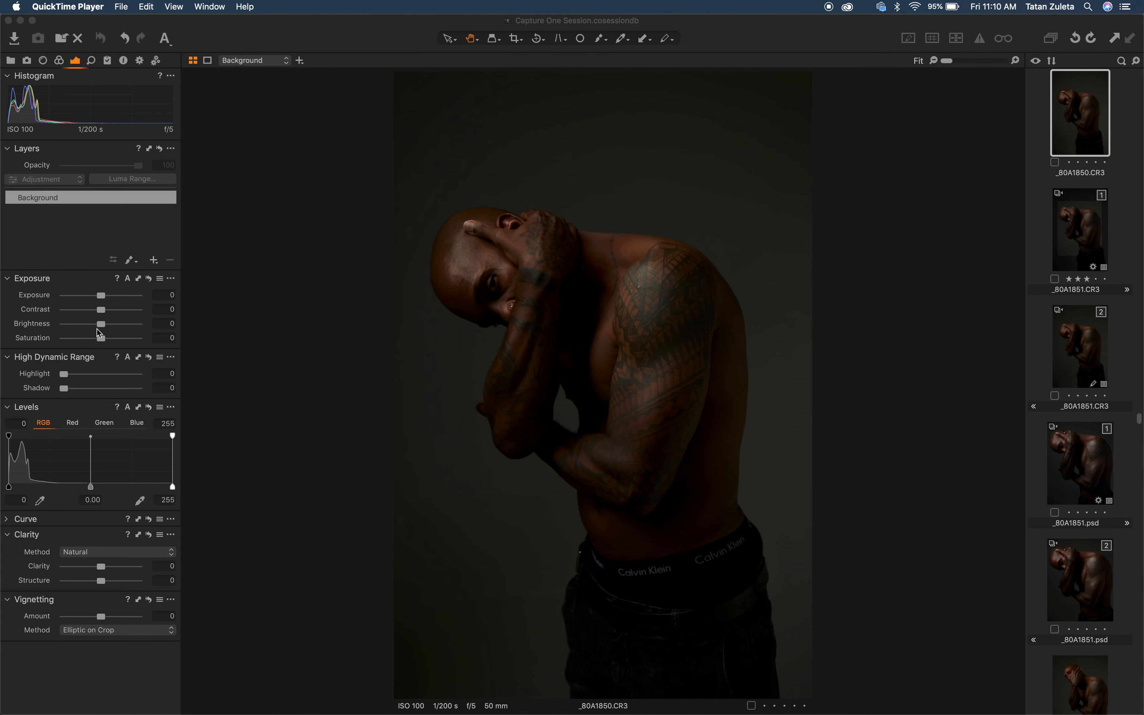
Display variant 1 of _80A1851.CR3 and review its Background layer's exposure and color settings
click(1077, 235)
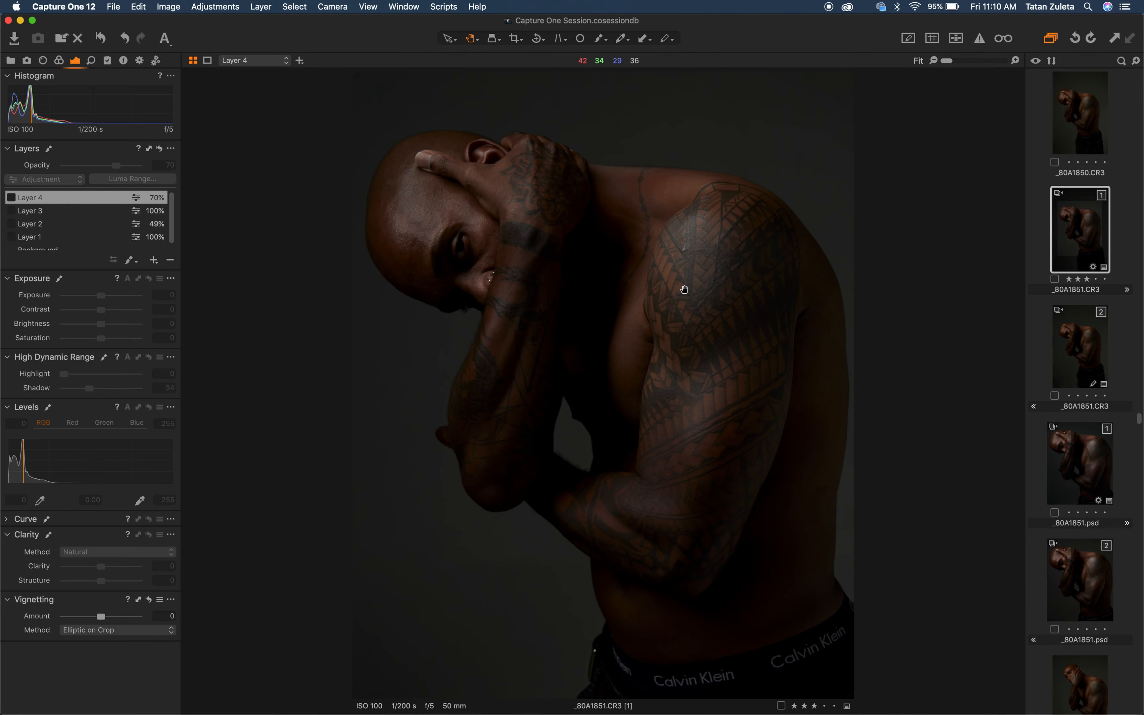
click(40, 250)
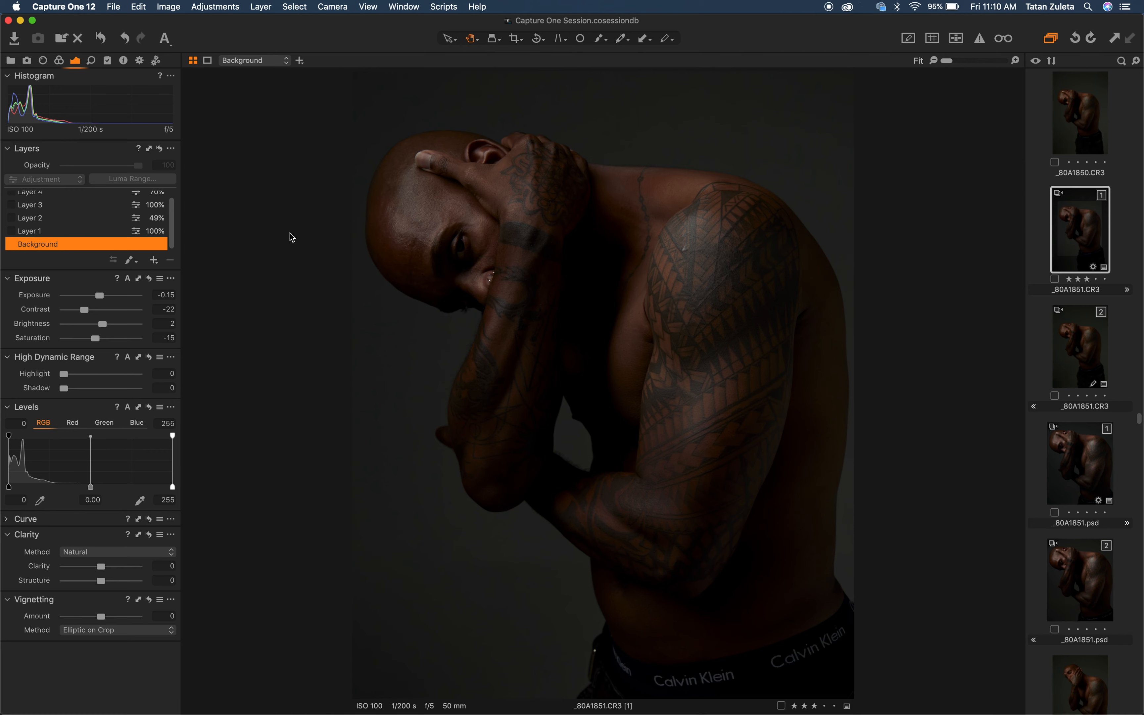
click(57, 62)
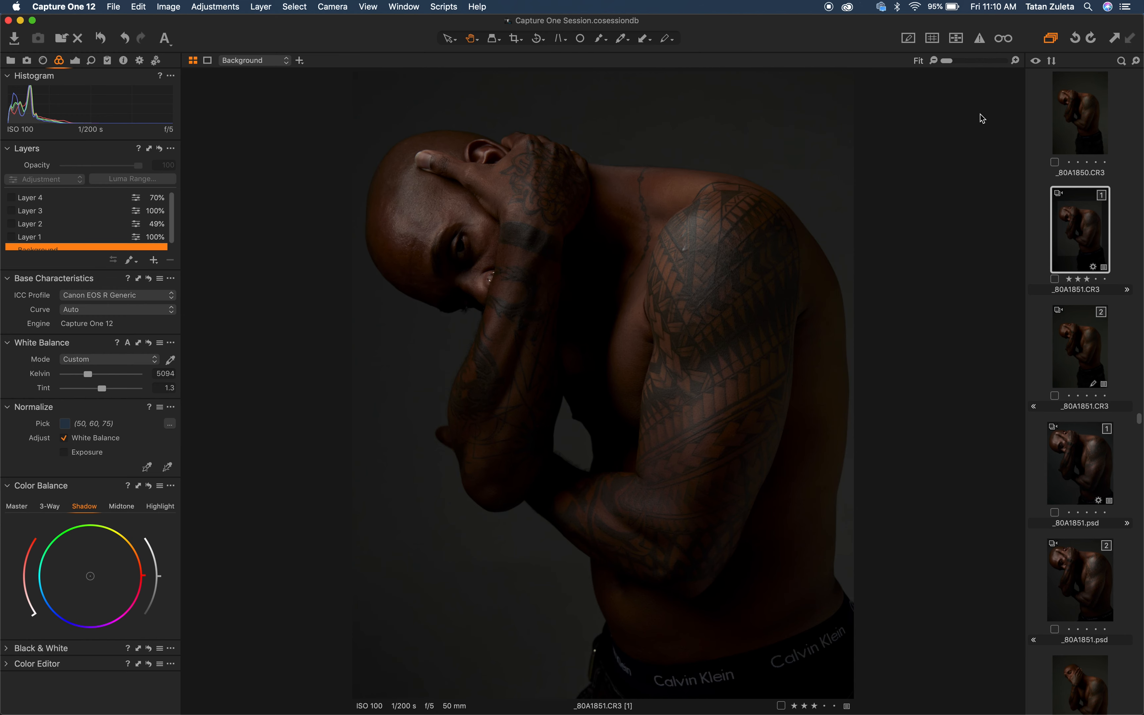
Compare the edited _80A1851.CR3 variant side by side with _80A1850.CR3, check its crop frame, and return to the edited variant alone
super+click(1101, 122)
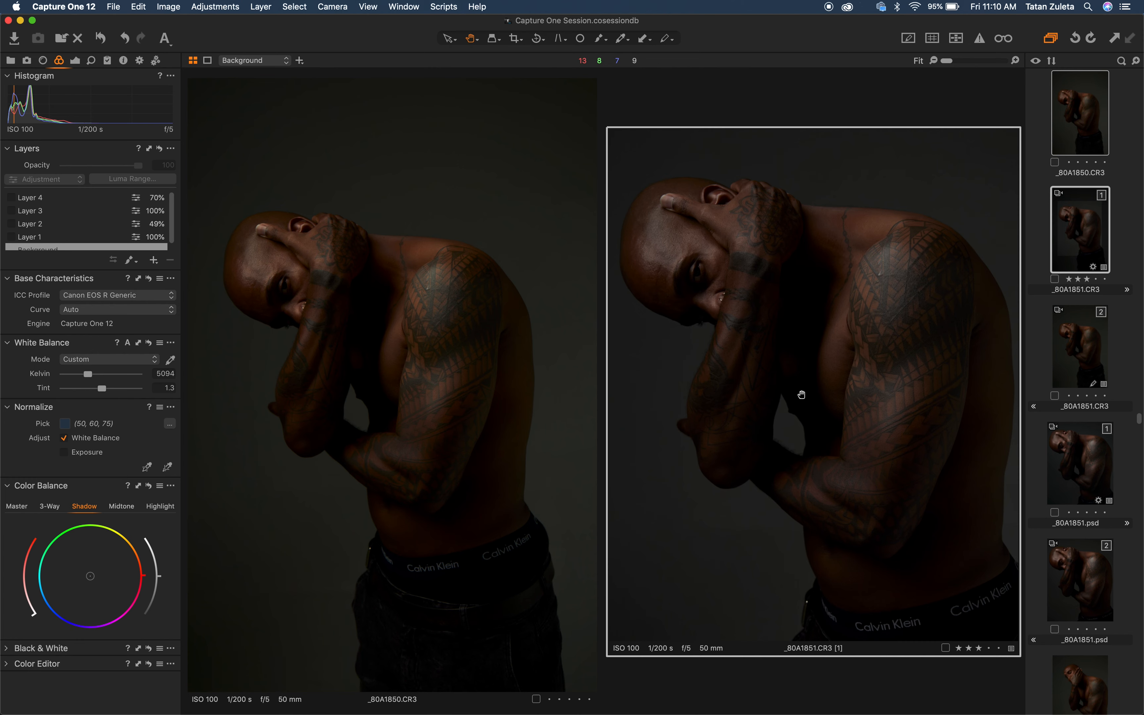
key(c)
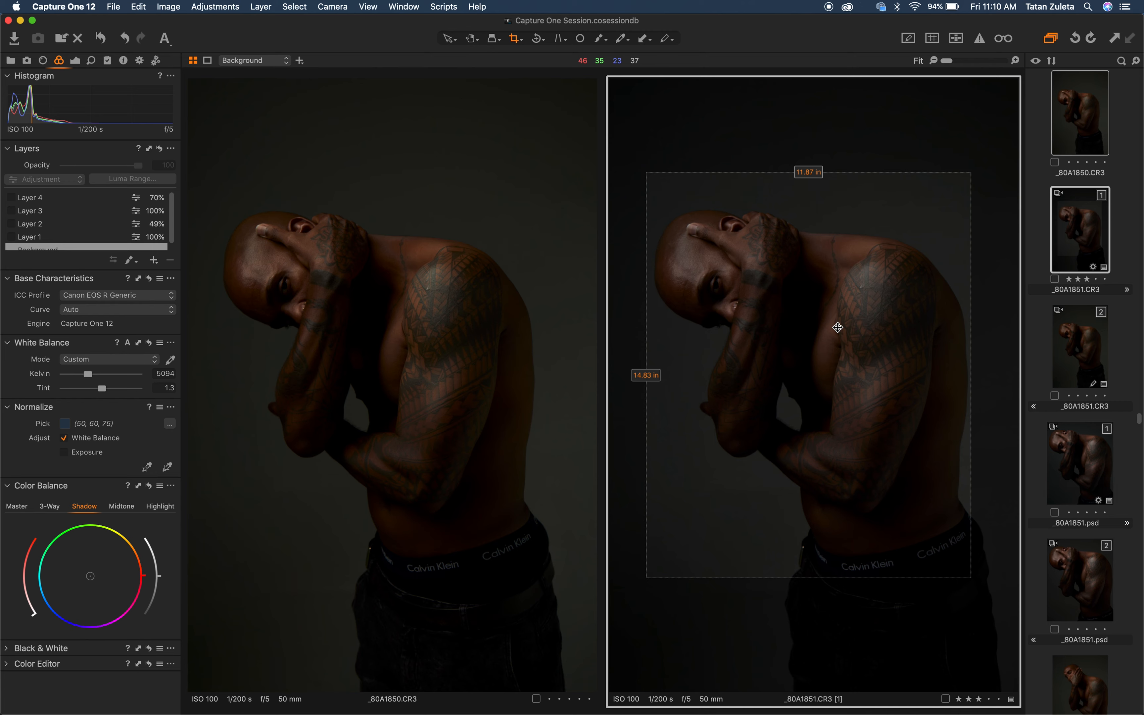
key(h)
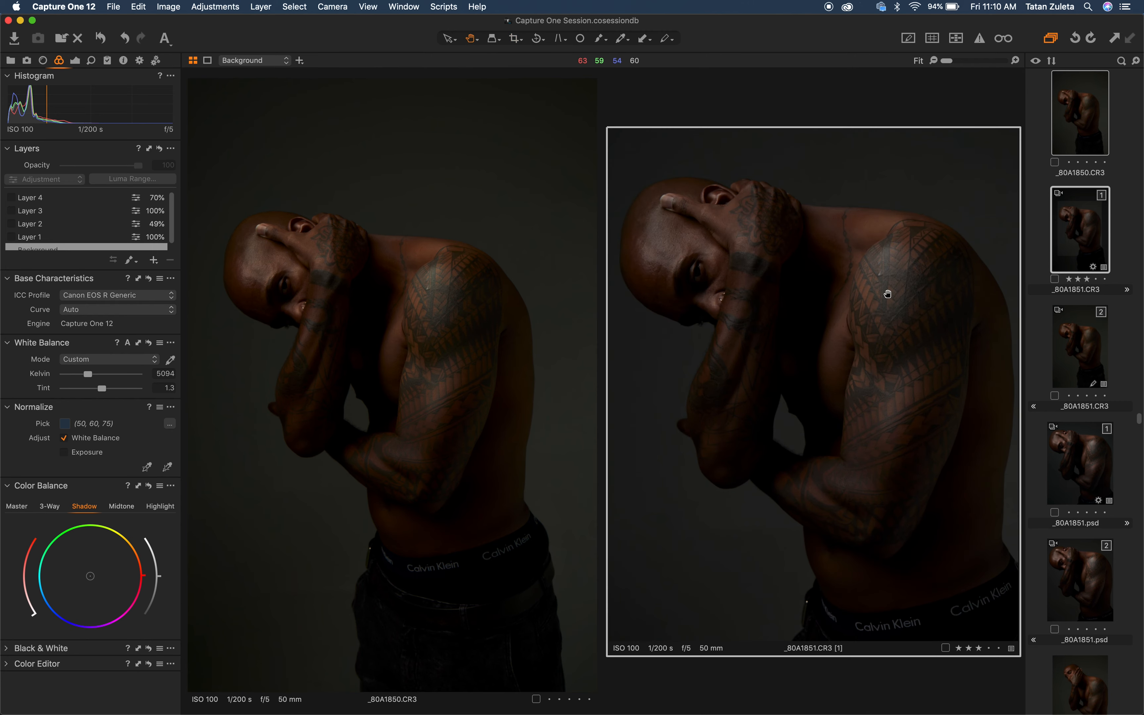
click(1055, 246)
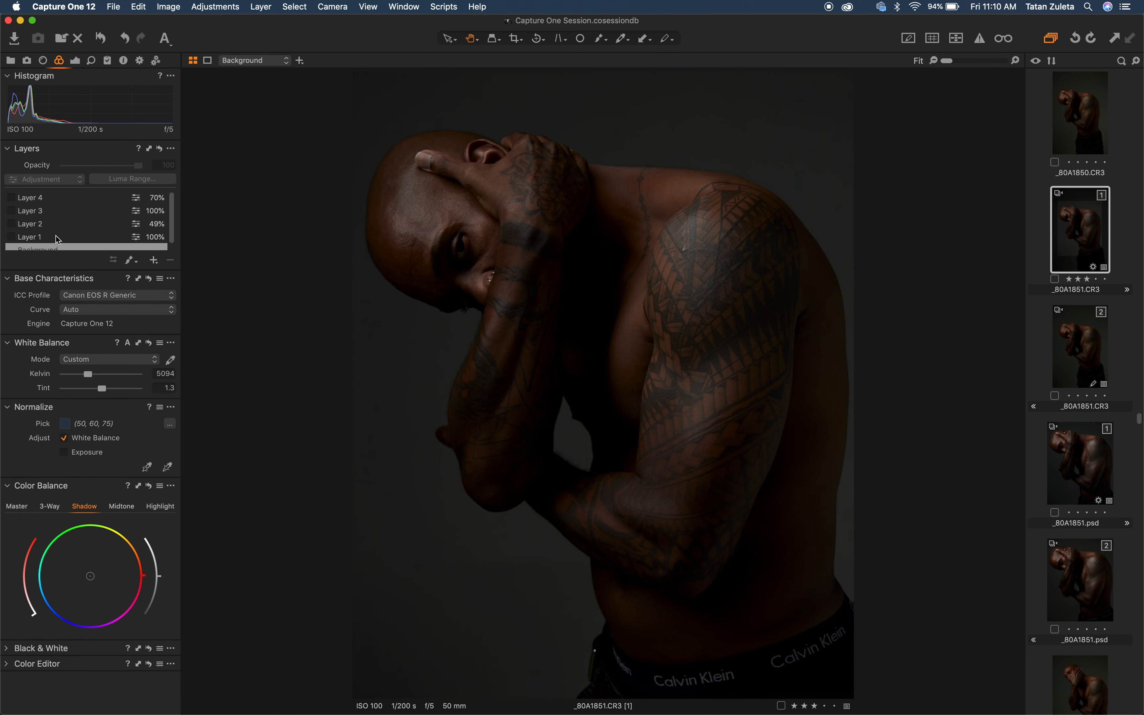
Enable Layer 1 and examine its mask as an overlay and in grayscale, plus its exposure and levels adjustments
click(11, 239)
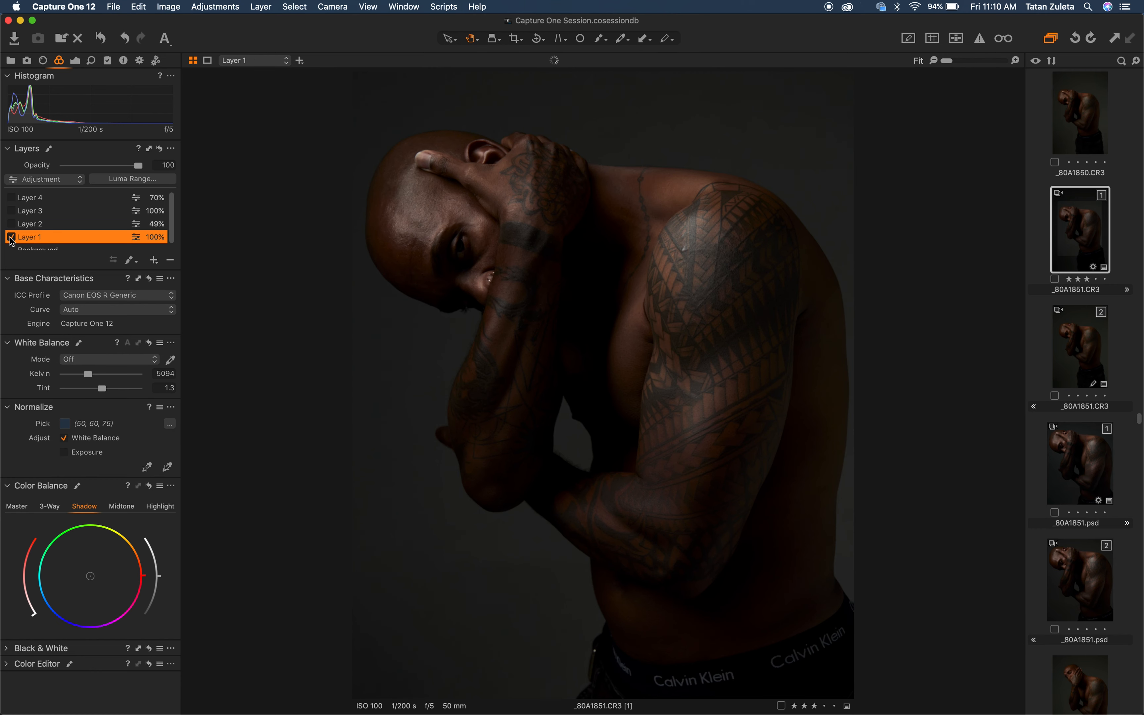
key(m)
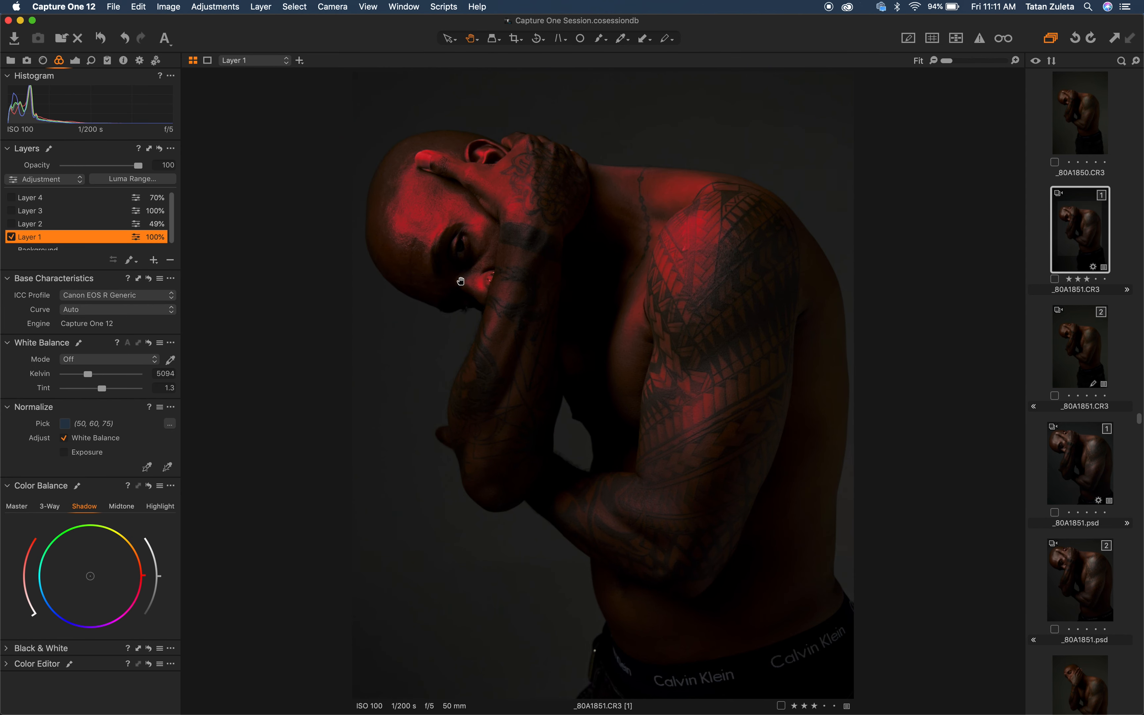
key(alt+m)
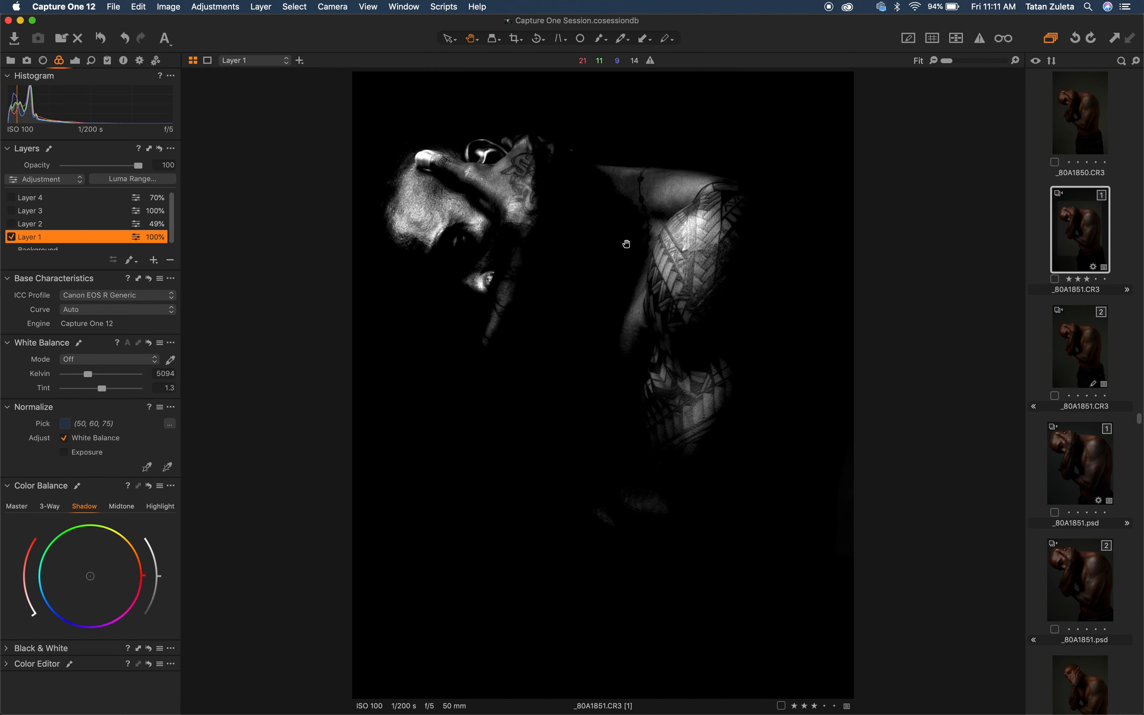
key(alt+m)
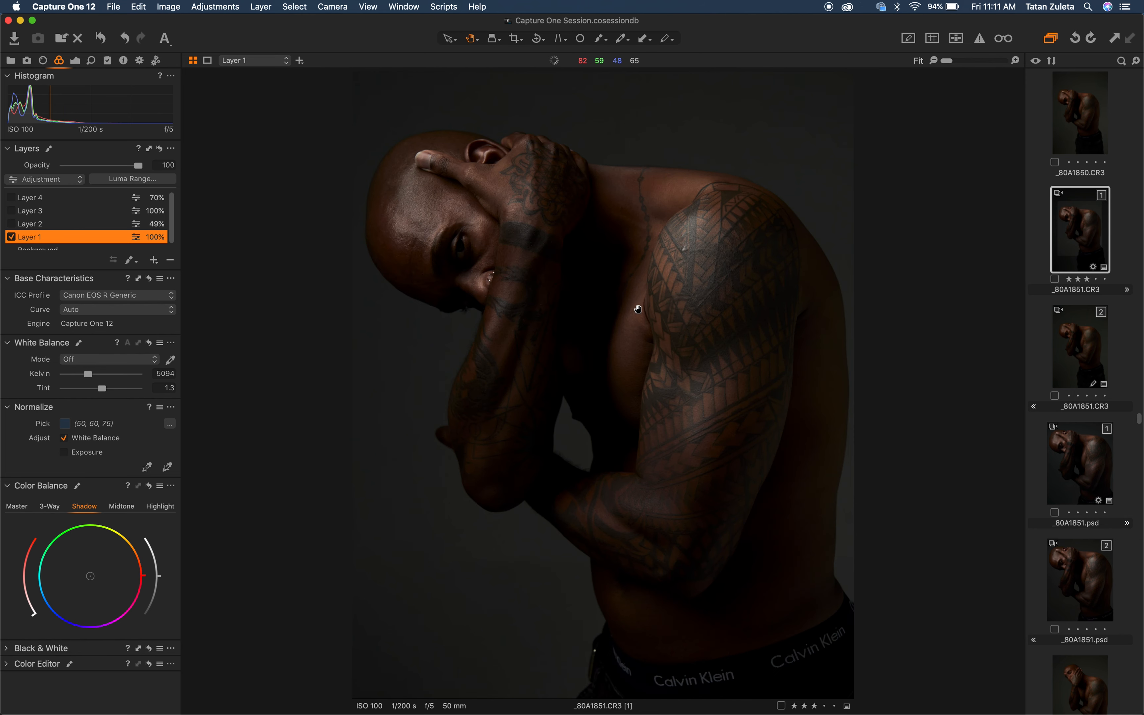
click(75, 60)
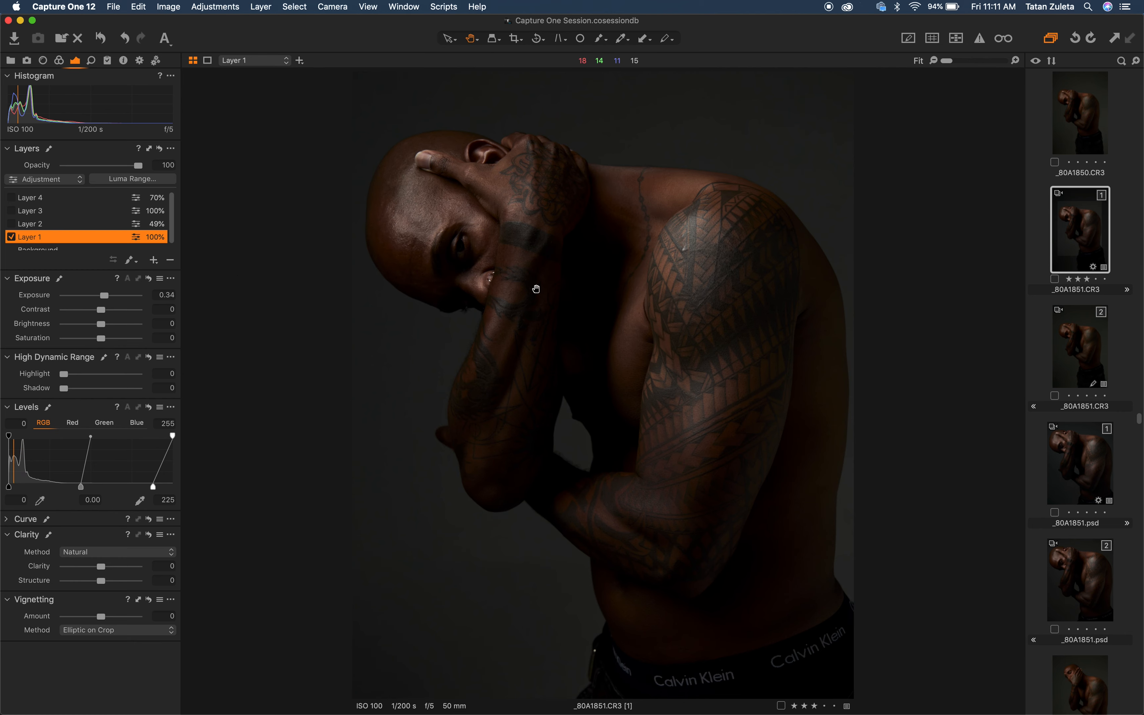
Enable Layer 2, check its mask, and compare the photo with and without the layer, leaving it on
click(33, 224)
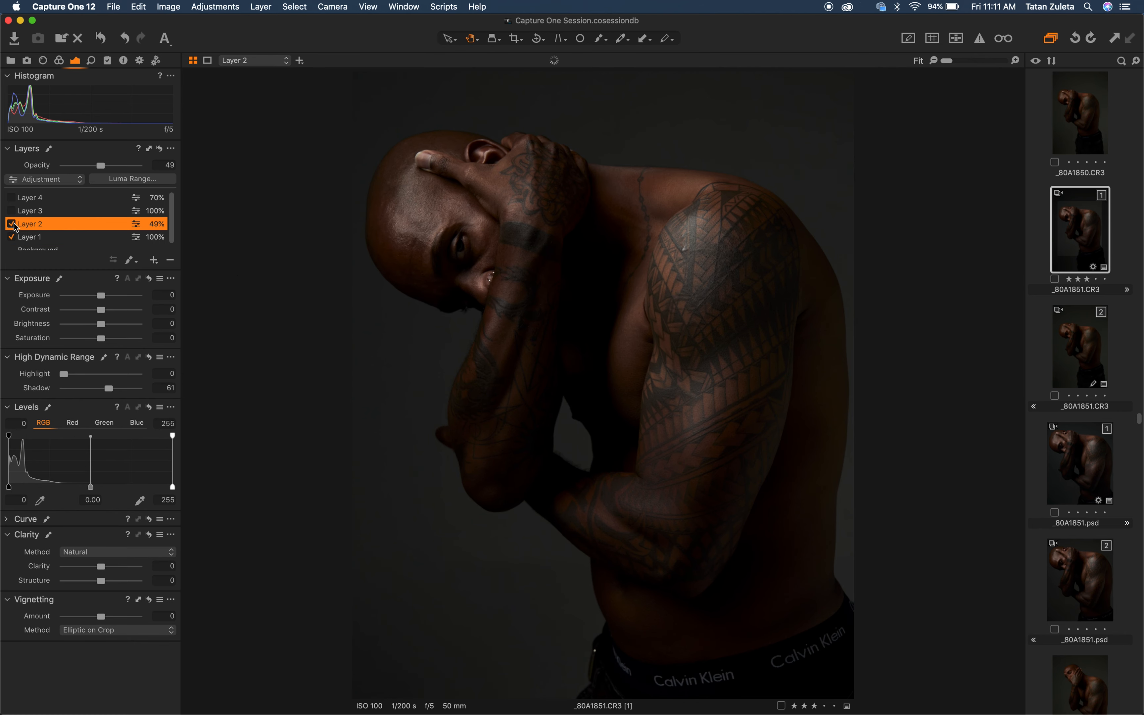
key(m)
click(12, 225)
click(13, 225)
click(12, 225)
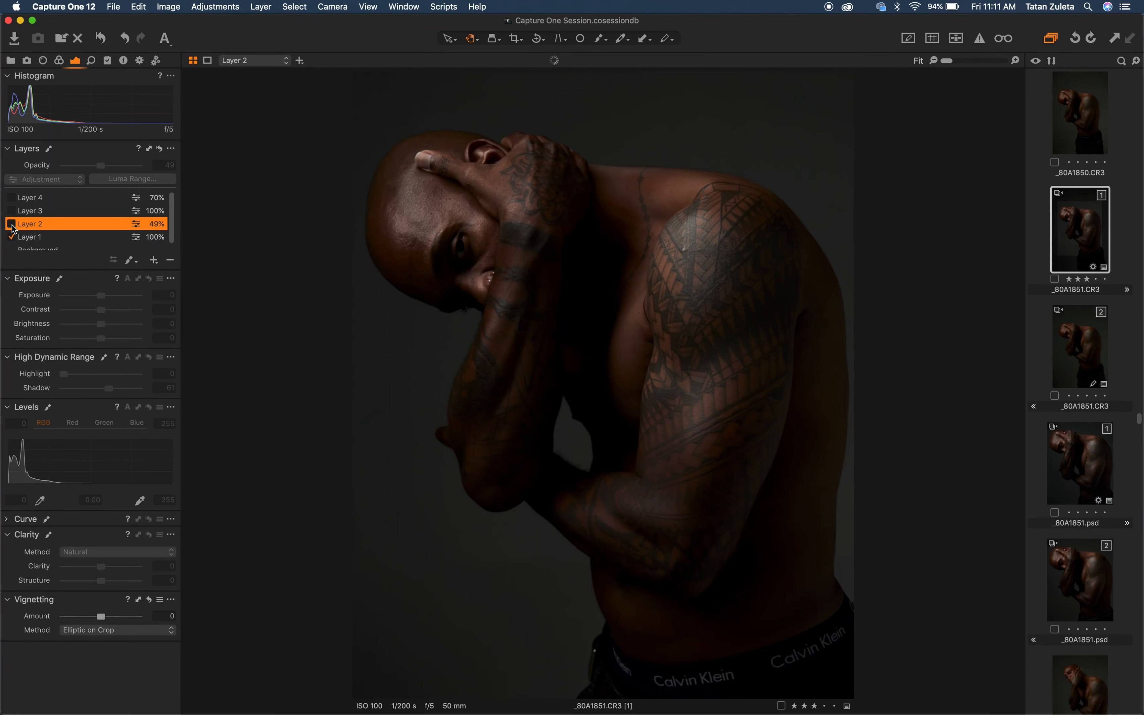
click(12, 225)
Enable Layer 3 and inspect its mask as a red overlay and in grayscale before hiding the mask
click(49, 210)
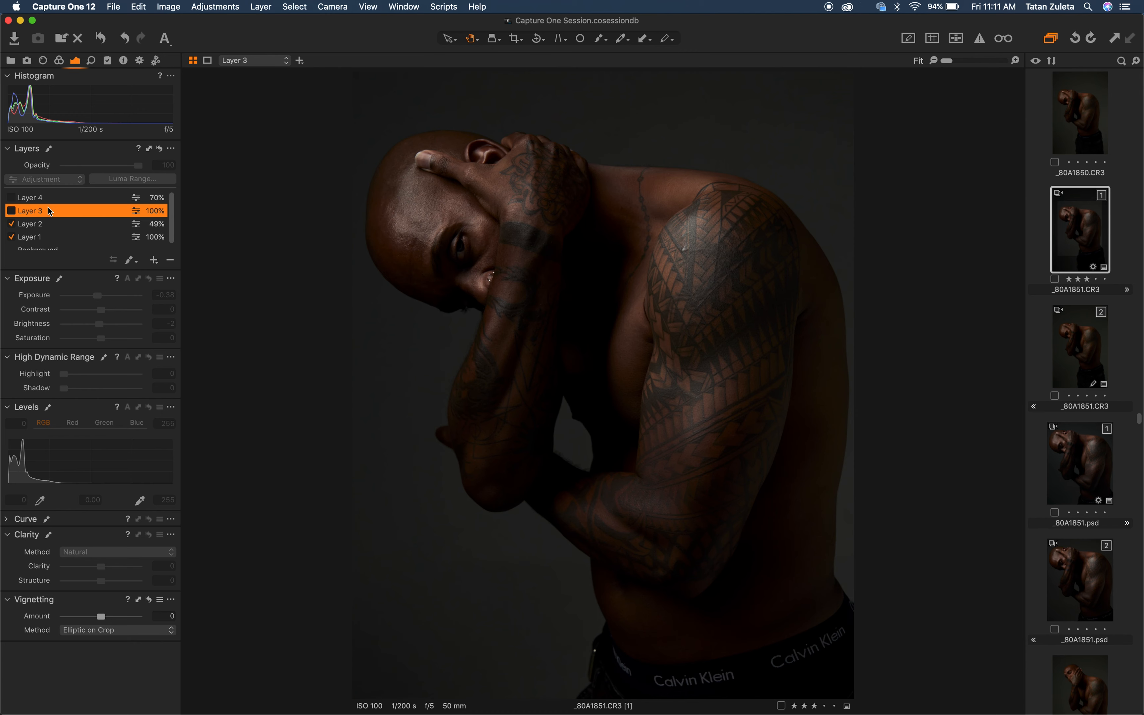
click(11, 212)
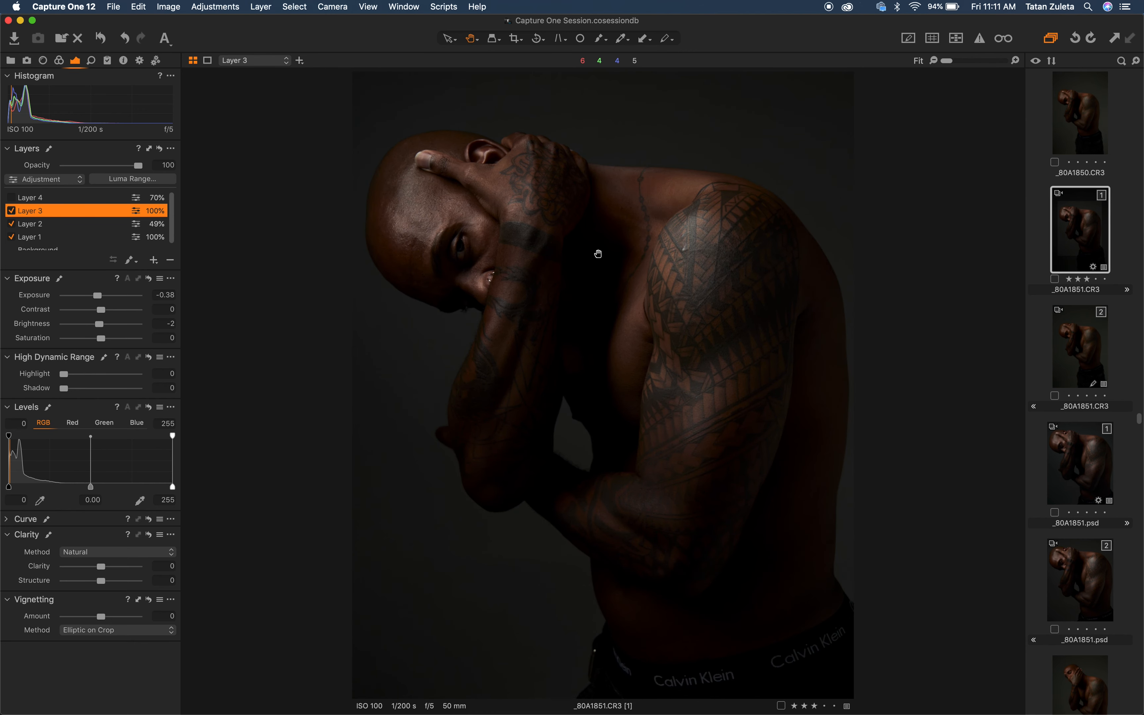
key(m)
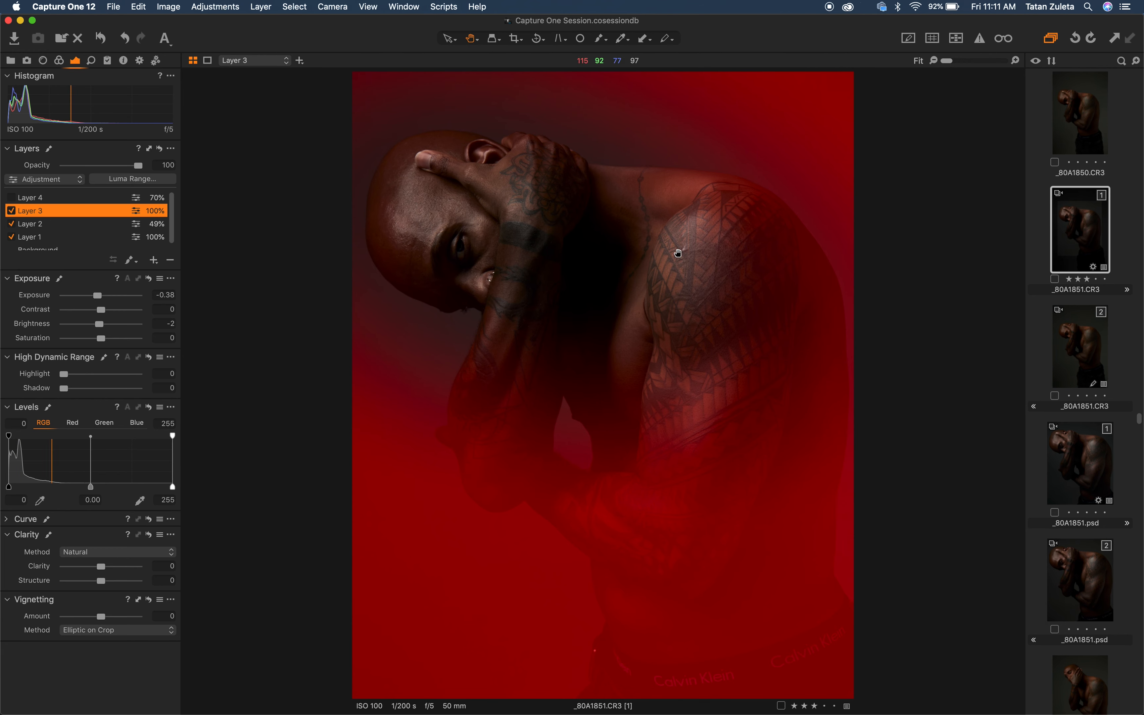
key(alt+m)
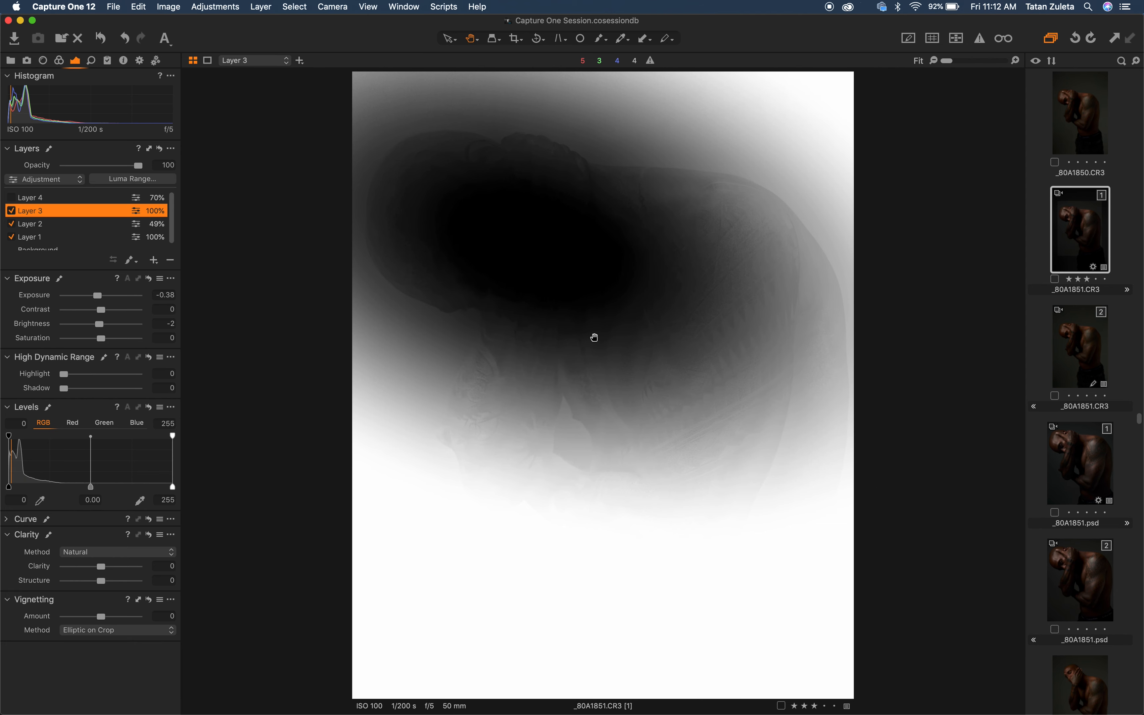
key(m)
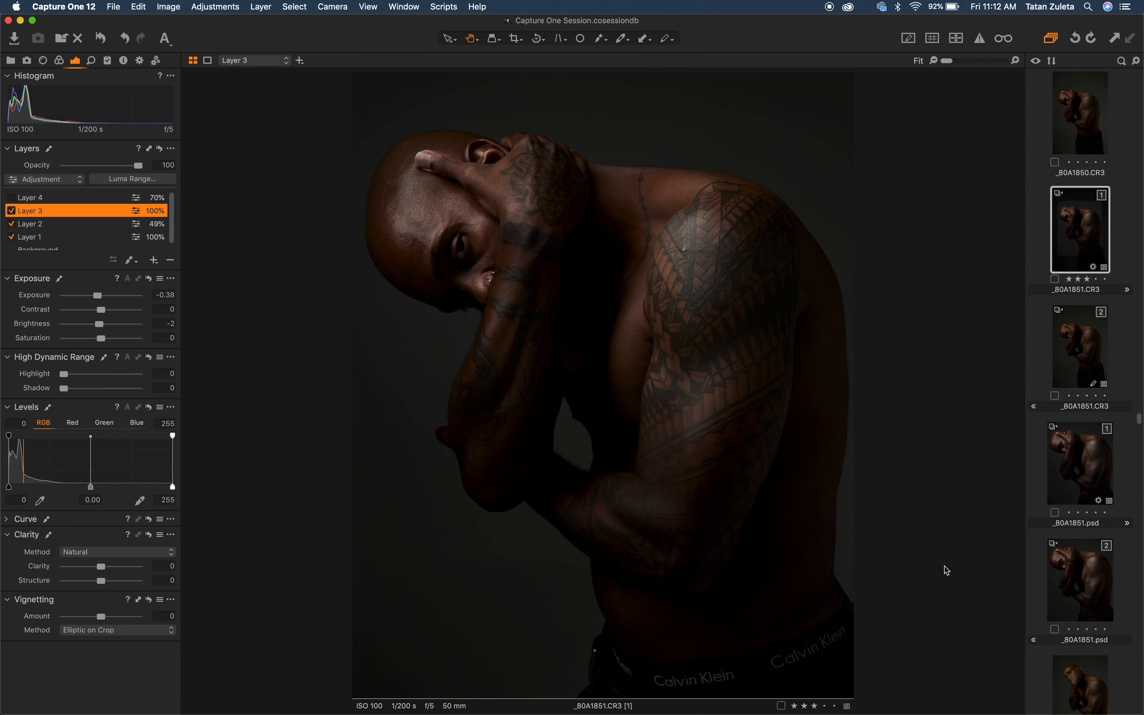
Enable Layer 4 on the edited variant
click(30, 201)
click(12, 198)
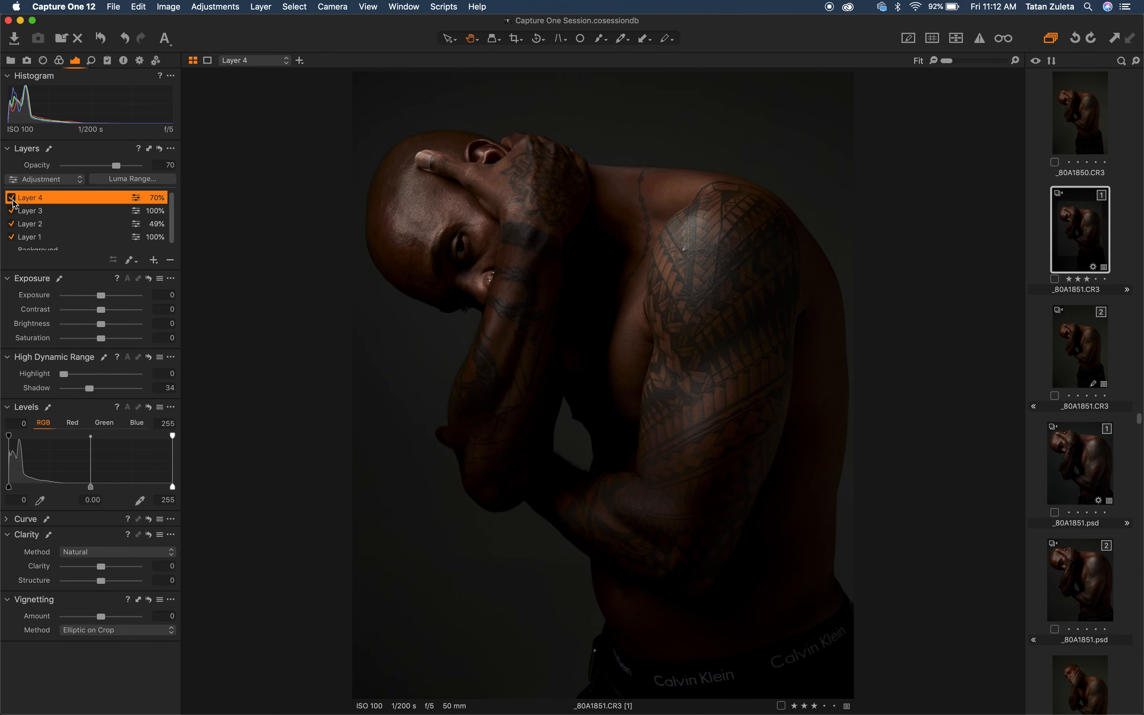
double_click(59, 198)
text(m)
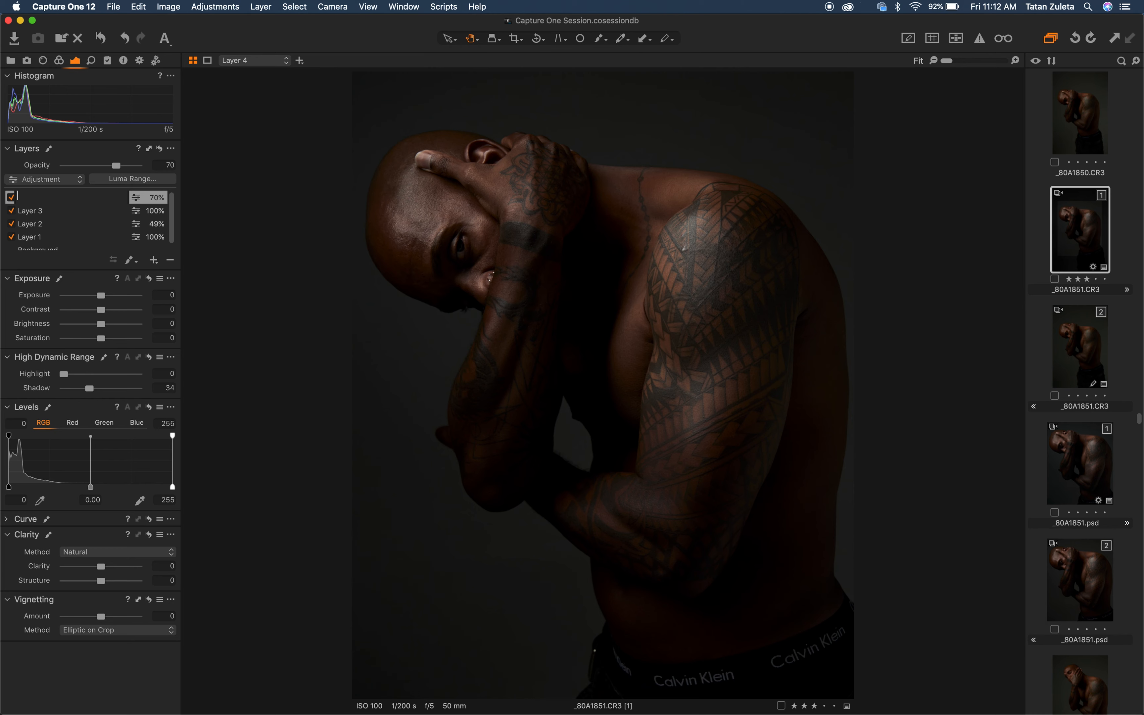
key(Escape)
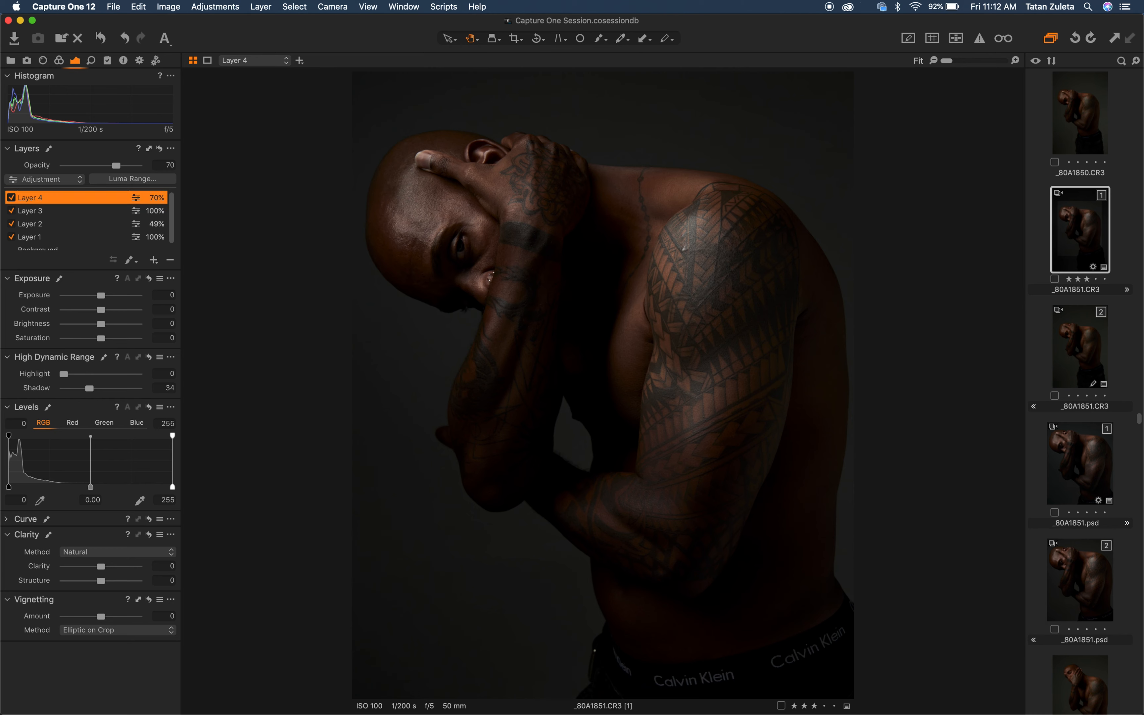
click(155, 324)
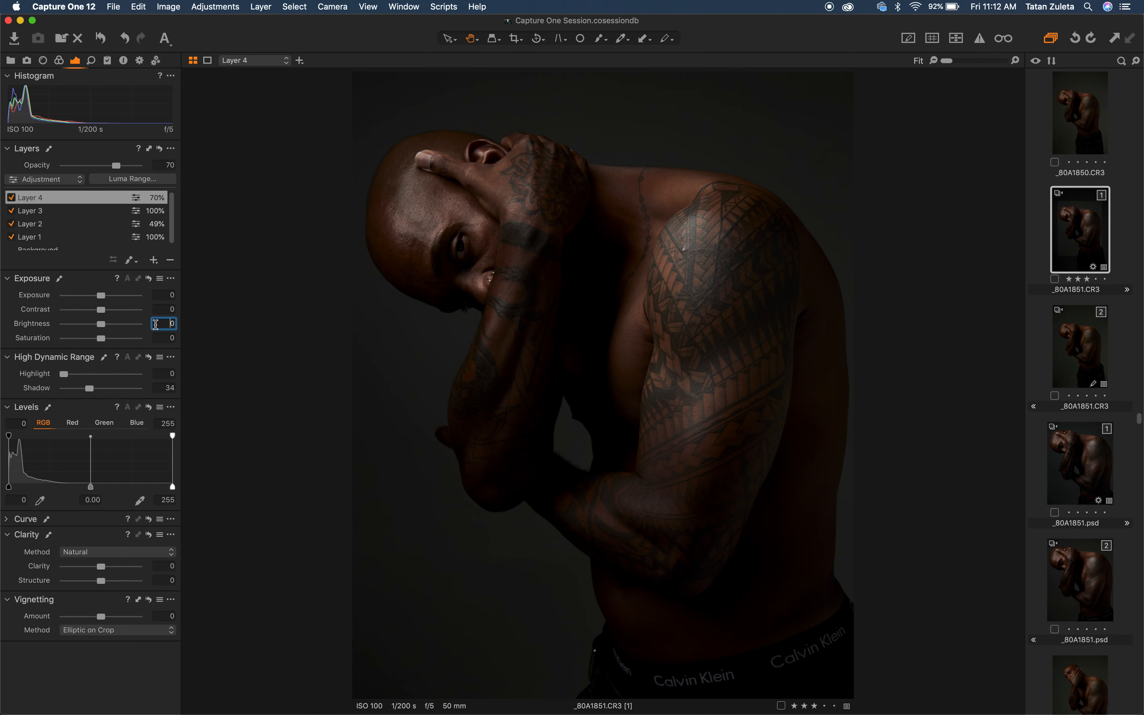
click(91, 239)
Examine Layer 4's mask overlay on the arm and torso, compare the photo with the layer off and on, and revisit Layer 3's settings
click(88, 198)
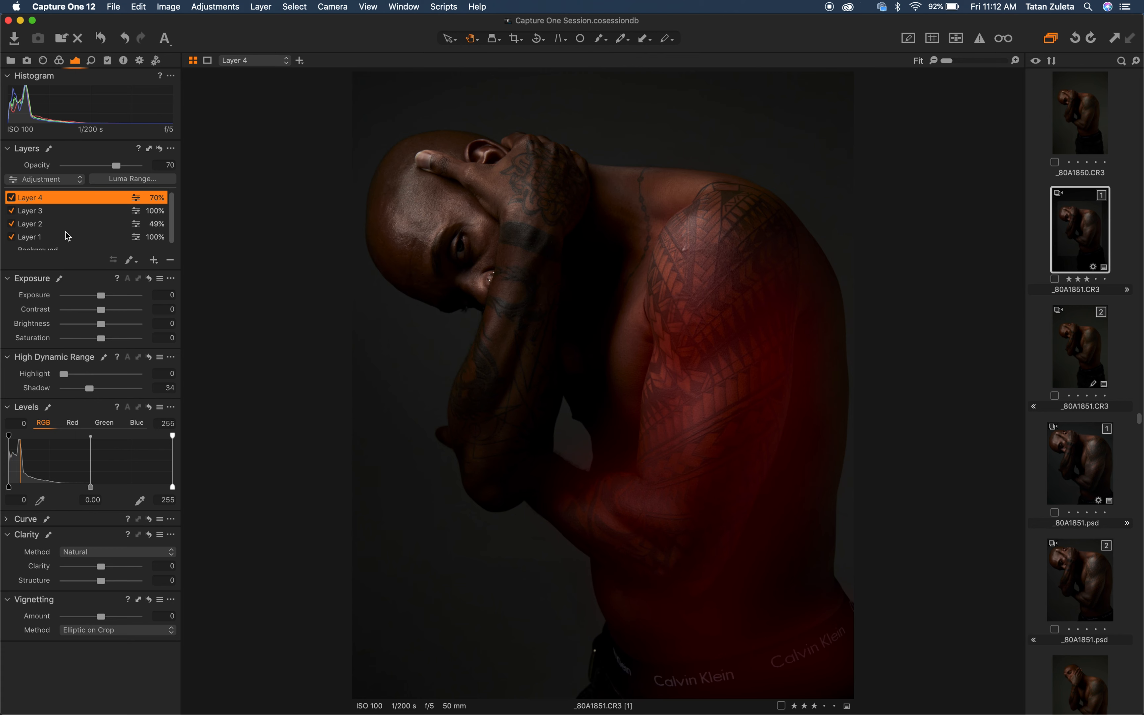
click(11, 198)
click(11, 197)
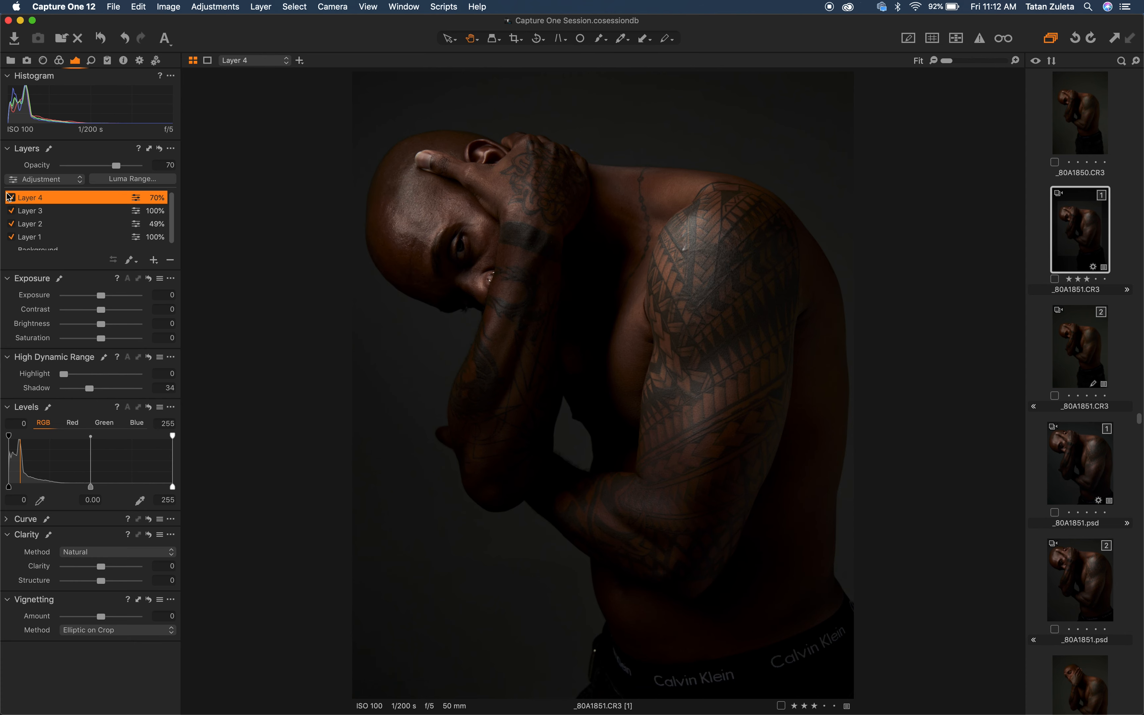
click(56, 217)
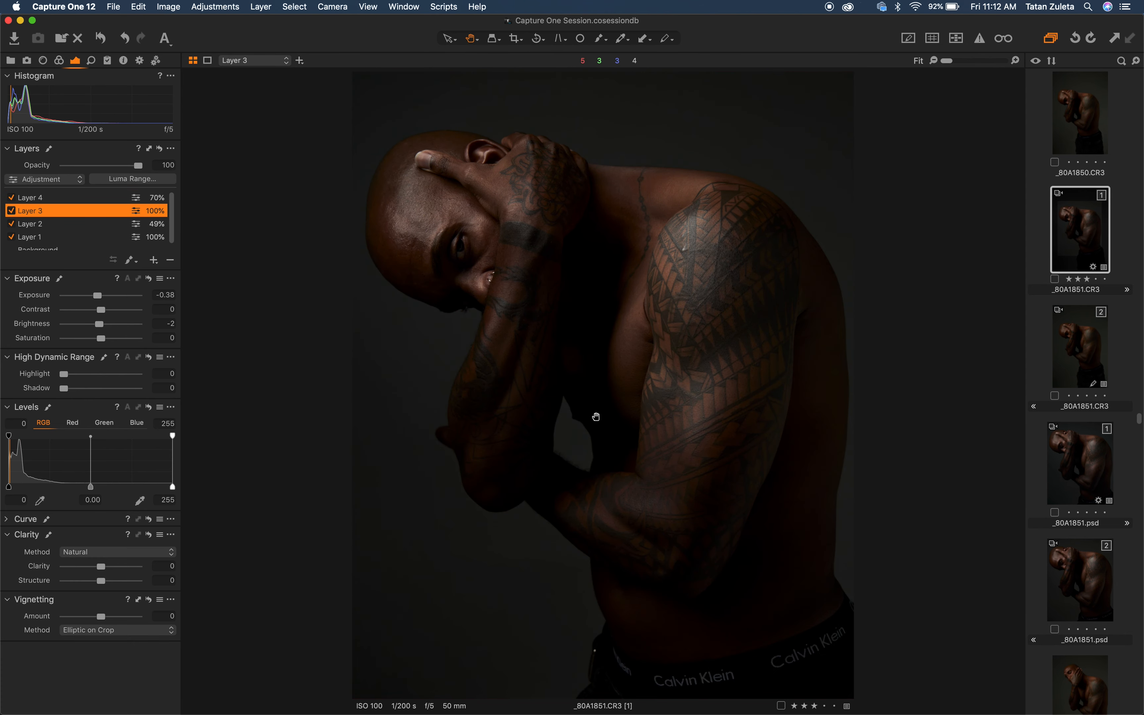
click(48, 197)
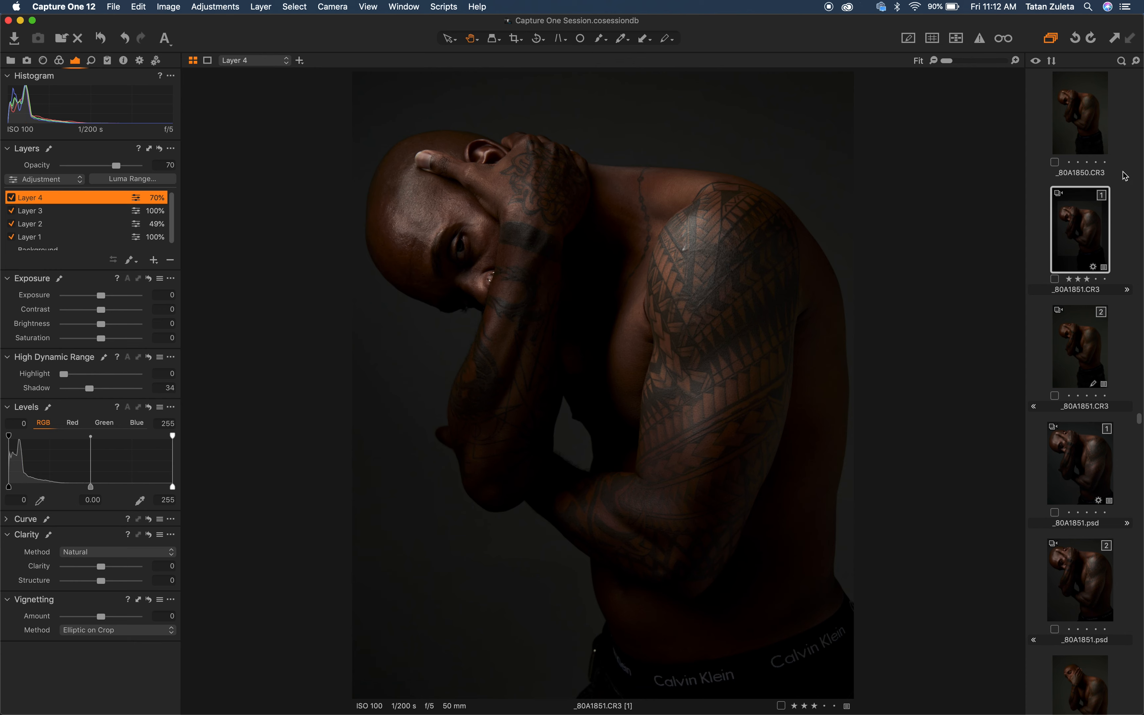
Show the Edit With applications for the _80A1851.CR3 variant, dismiss them, and switch to _80A1851.psd in Photoshop CC 2019
right_click(1086, 232)
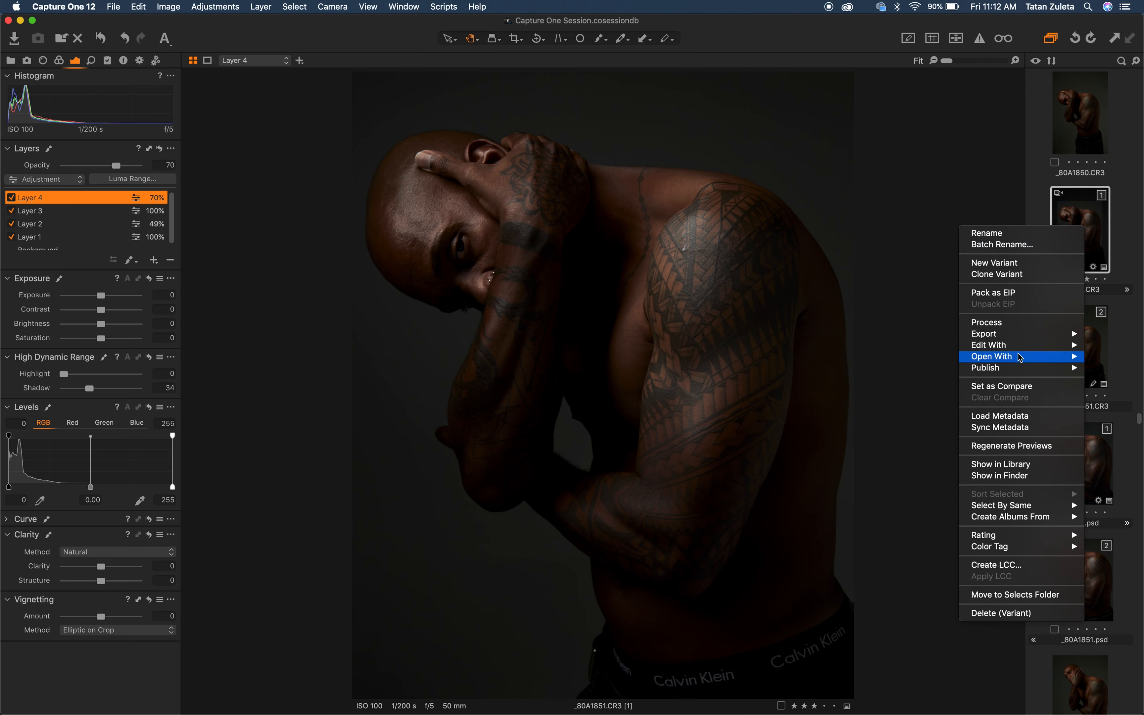
mouse_move(988, 348)
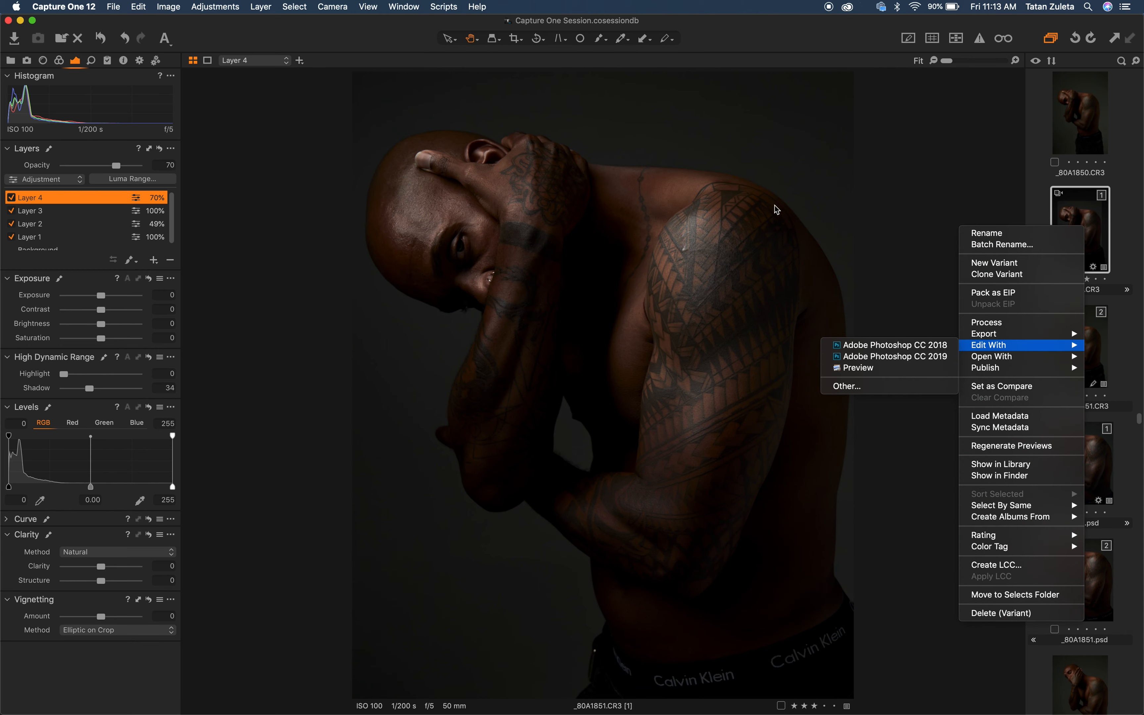
click(901, 194)
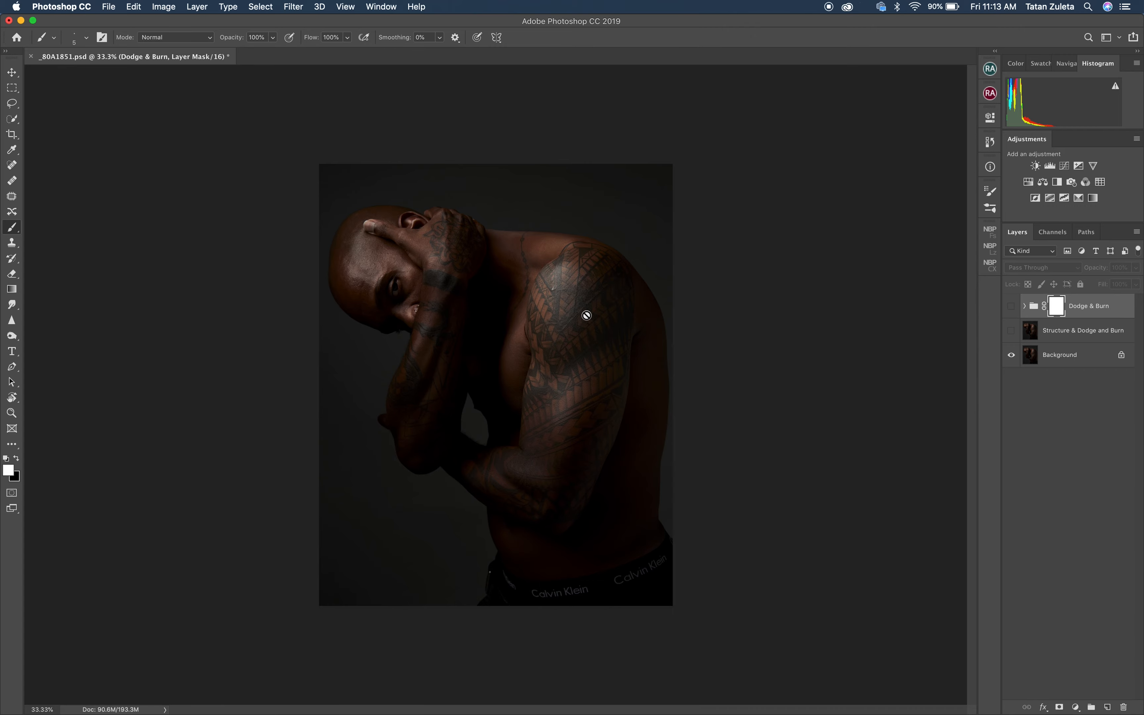
Examine the tattooed shoulder at 200% with only the Background layer visible, and return to a 66.67% view of the upper body
key(super+equal)
key(super+equal)
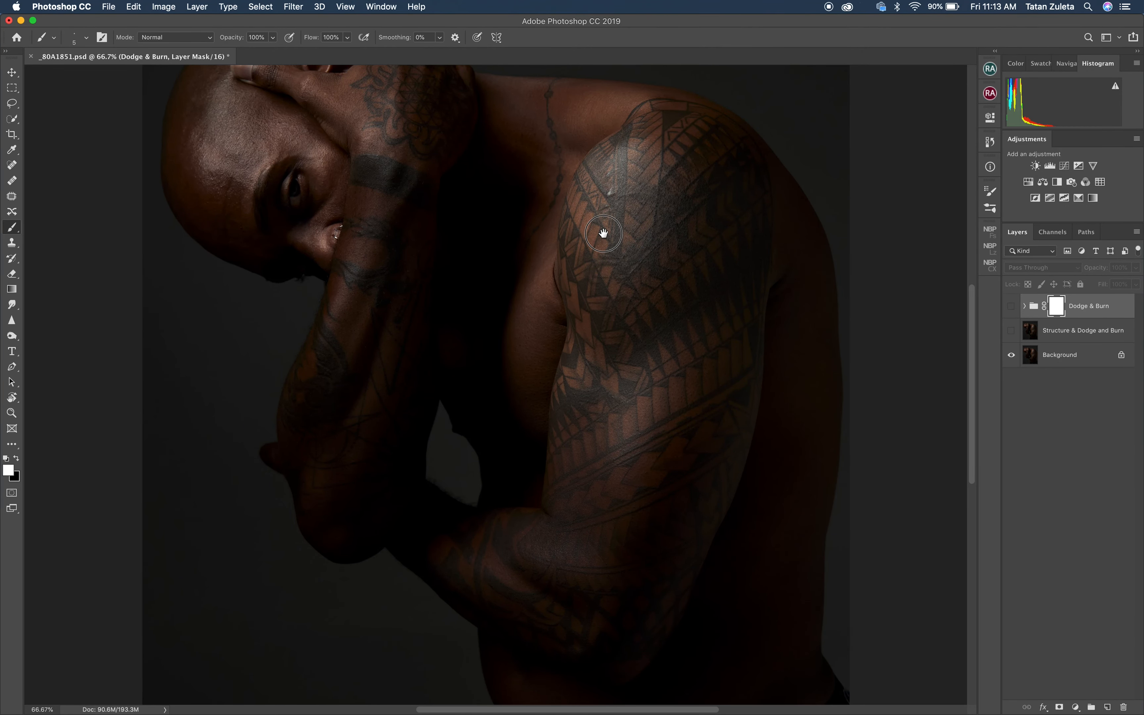
drag(603, 233, 592, 376)
key(super+equal)
key(super+equal)
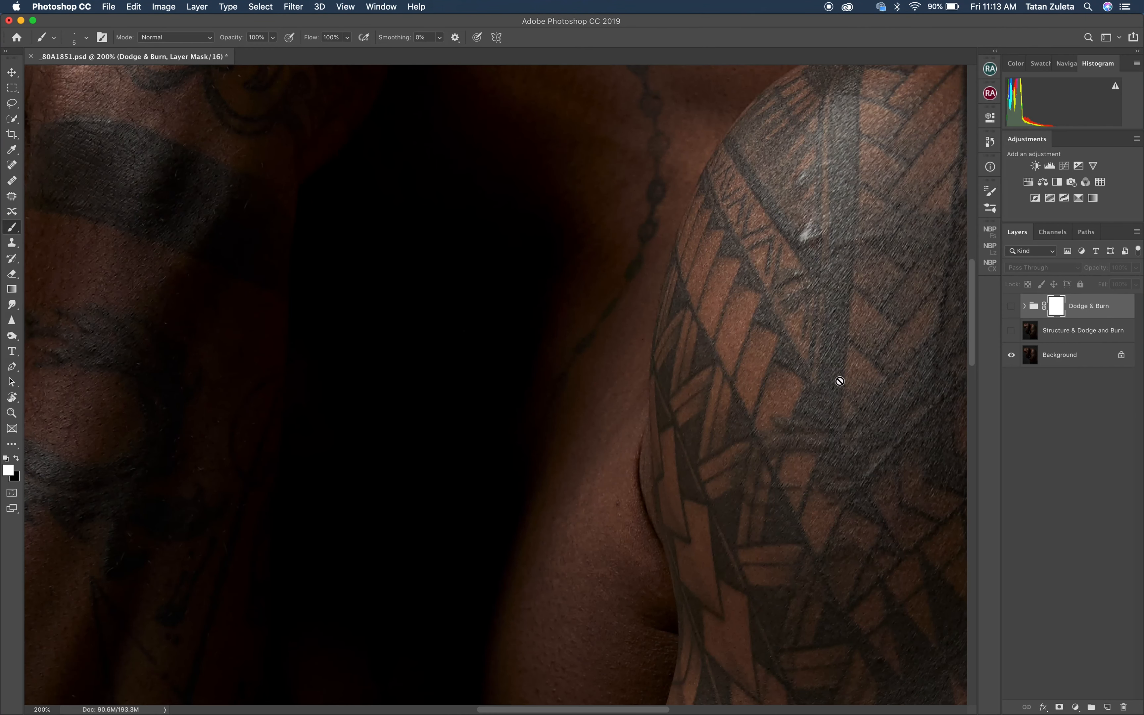
drag(858, 367, 638, 372)
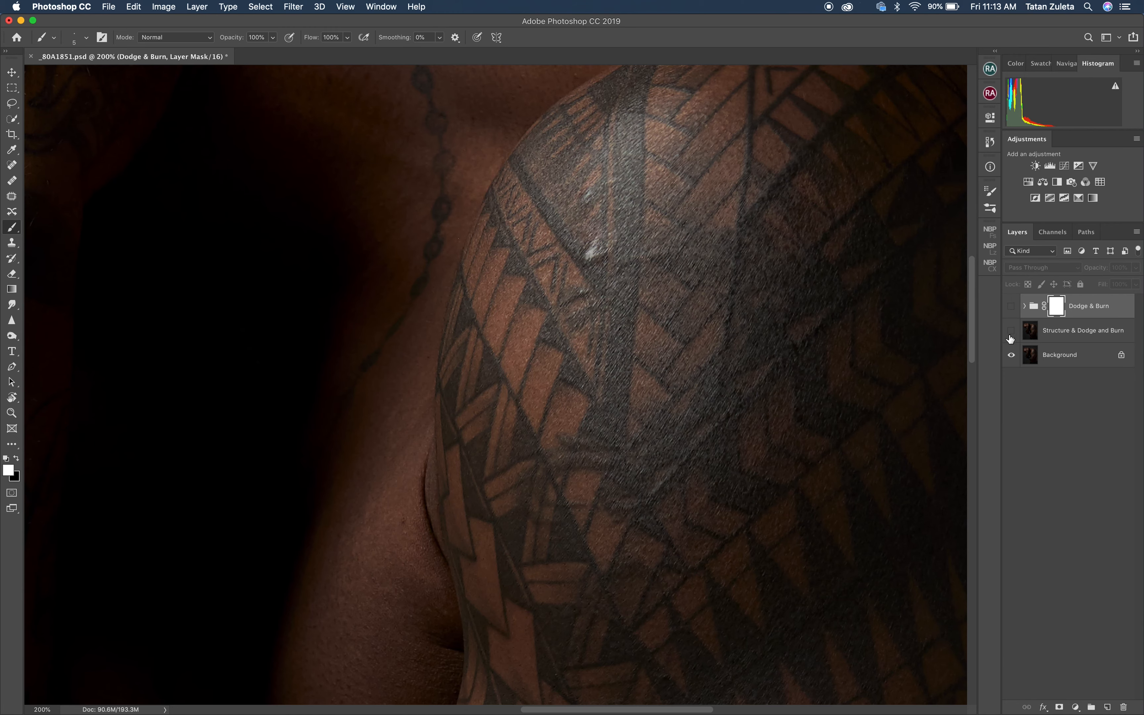
key(super+minus)
key(super+minus)
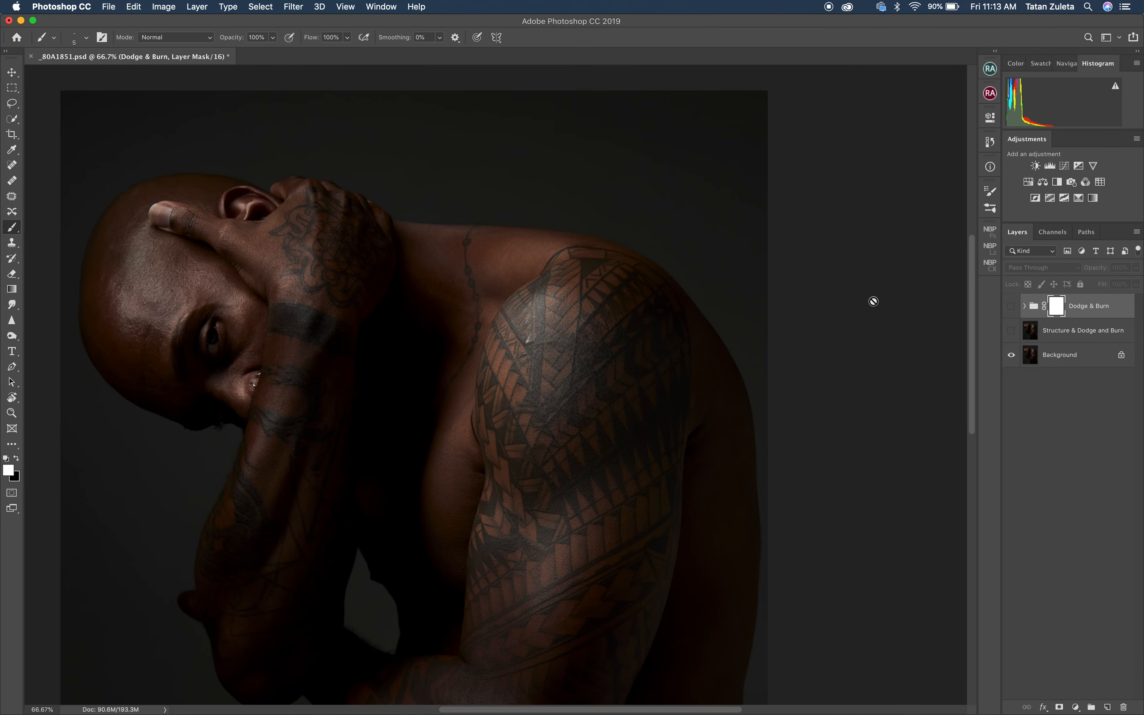
drag(654, 390, 667, 282)
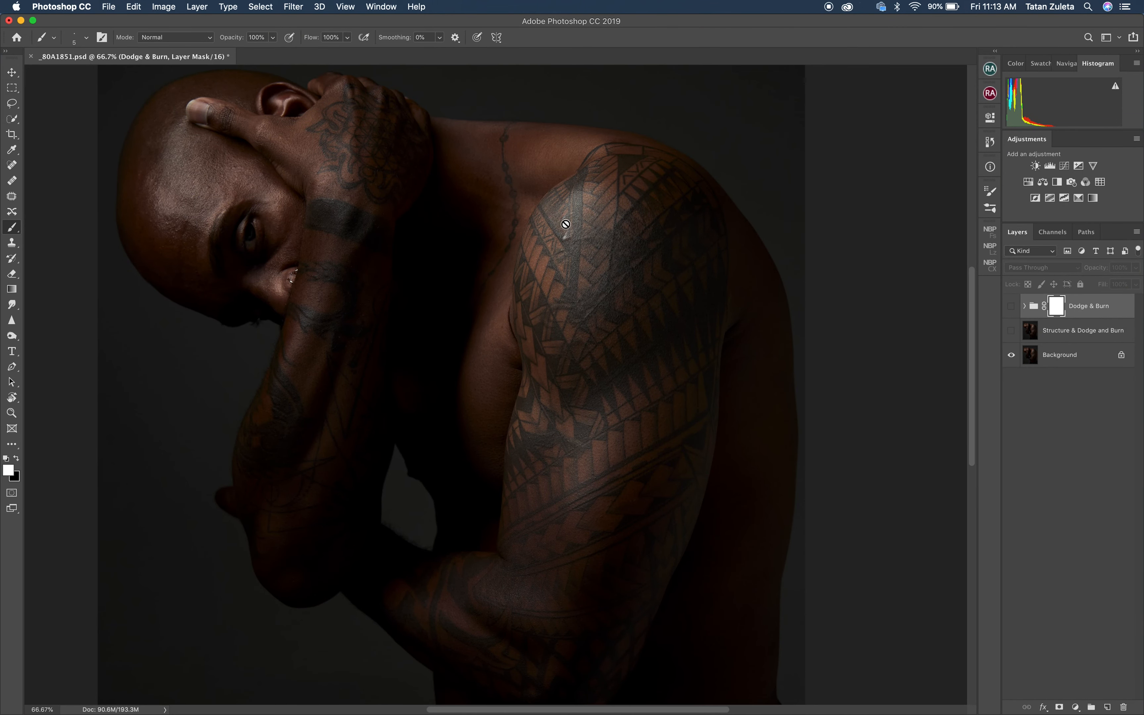
Select the Structure & Dodge and Burn layer and compare the photo with it shown and hidden, including the tattooed arm at 100%
click(1082, 331)
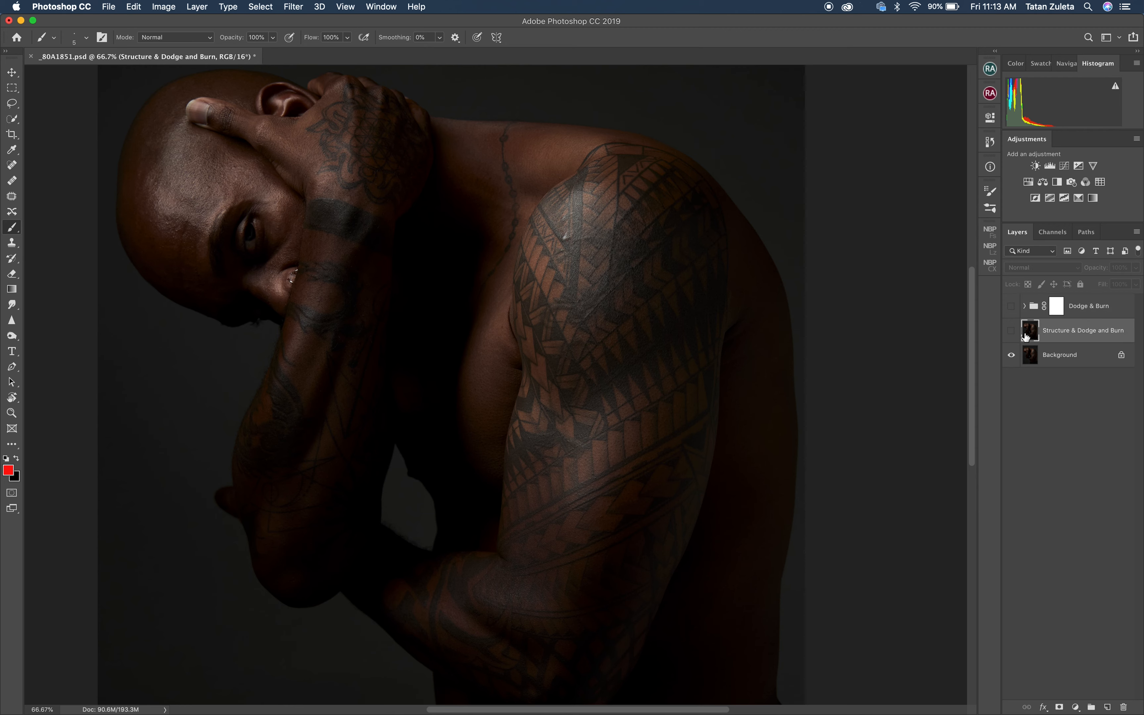
key(super+minus)
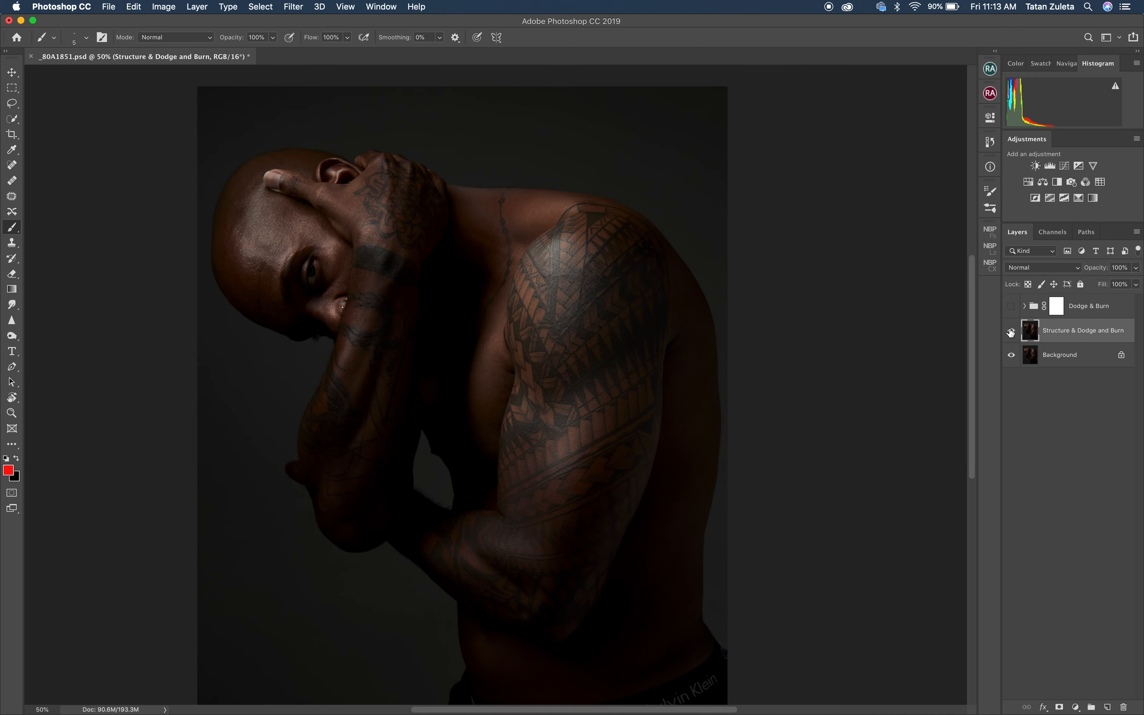
key(super+minus)
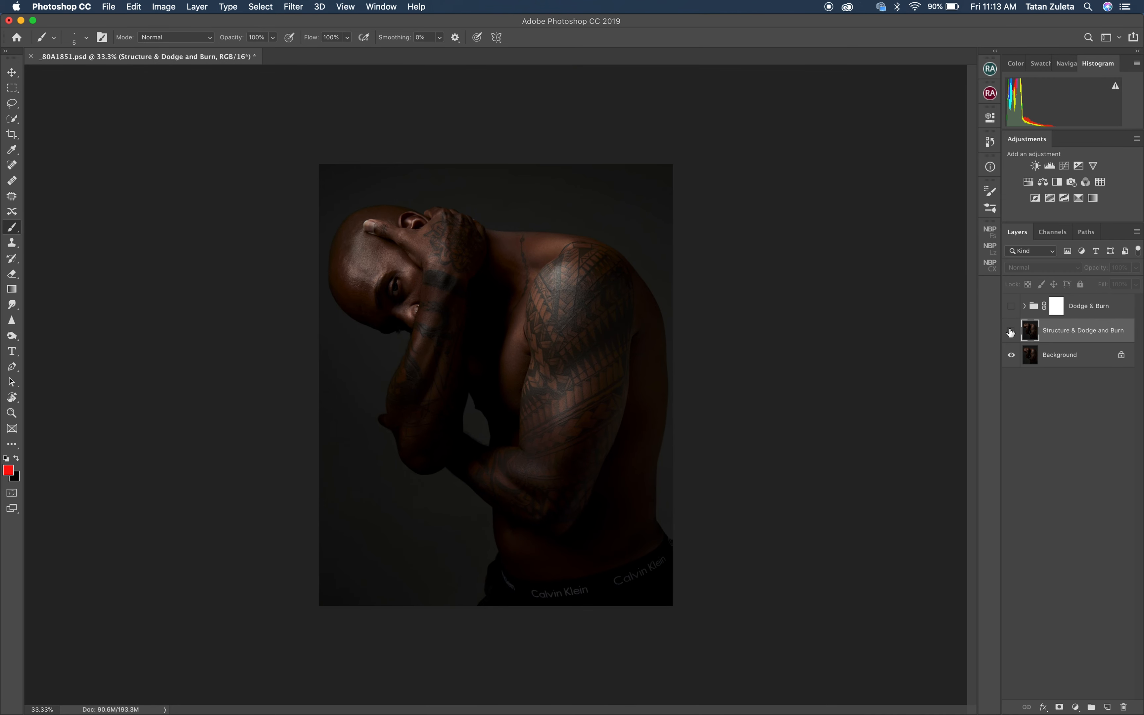
click(1010, 331)
key(super+1)
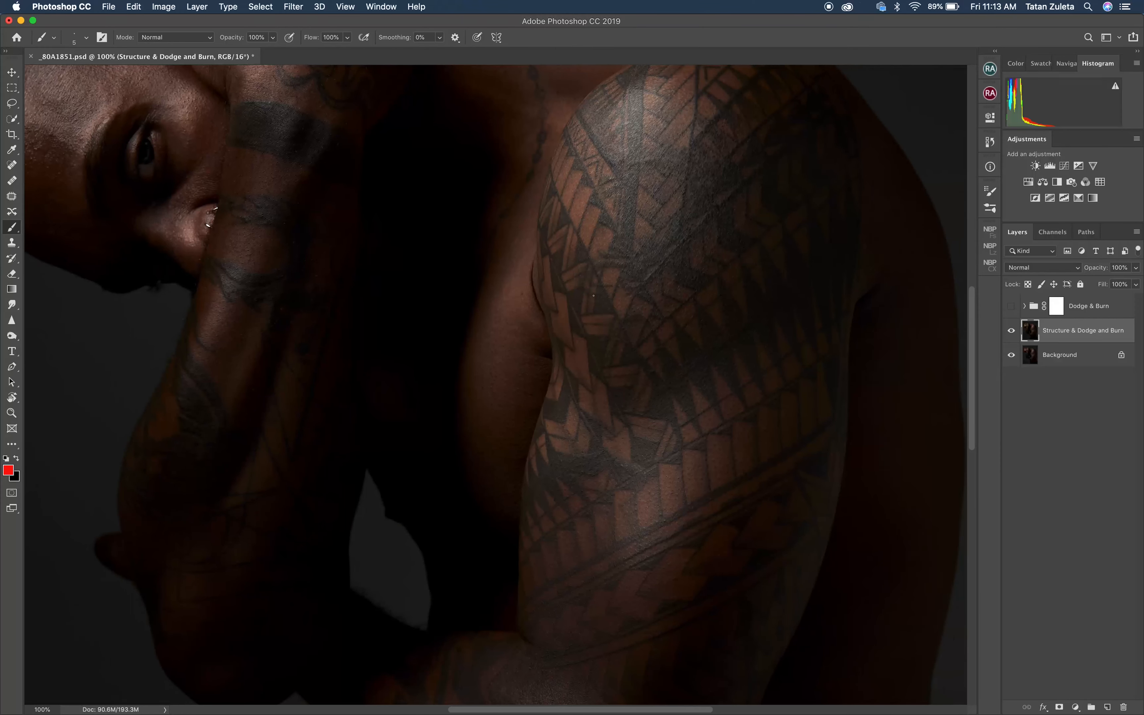
click(1010, 333)
click(1011, 332)
click(1011, 329)
Compare the head and tattooed hand at 100% with the Structure & Dodge and Burn layer off and on
drag(234, 189, 515, 378)
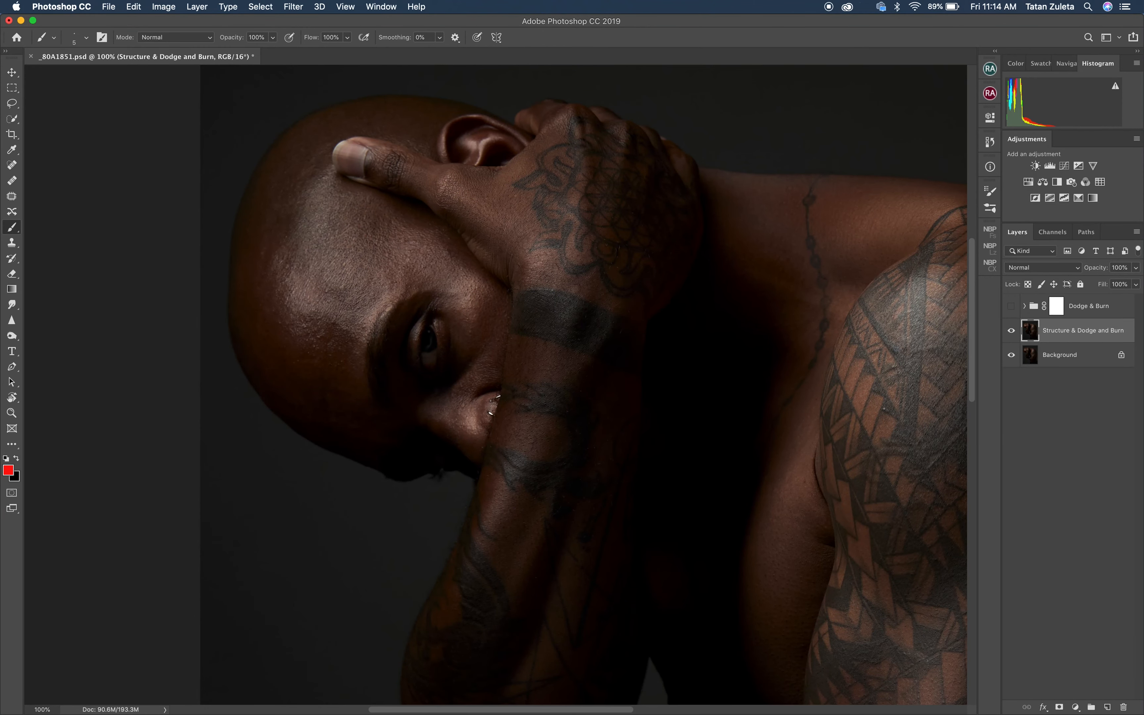
click(1011, 331)
click(1011, 330)
click(1012, 331)
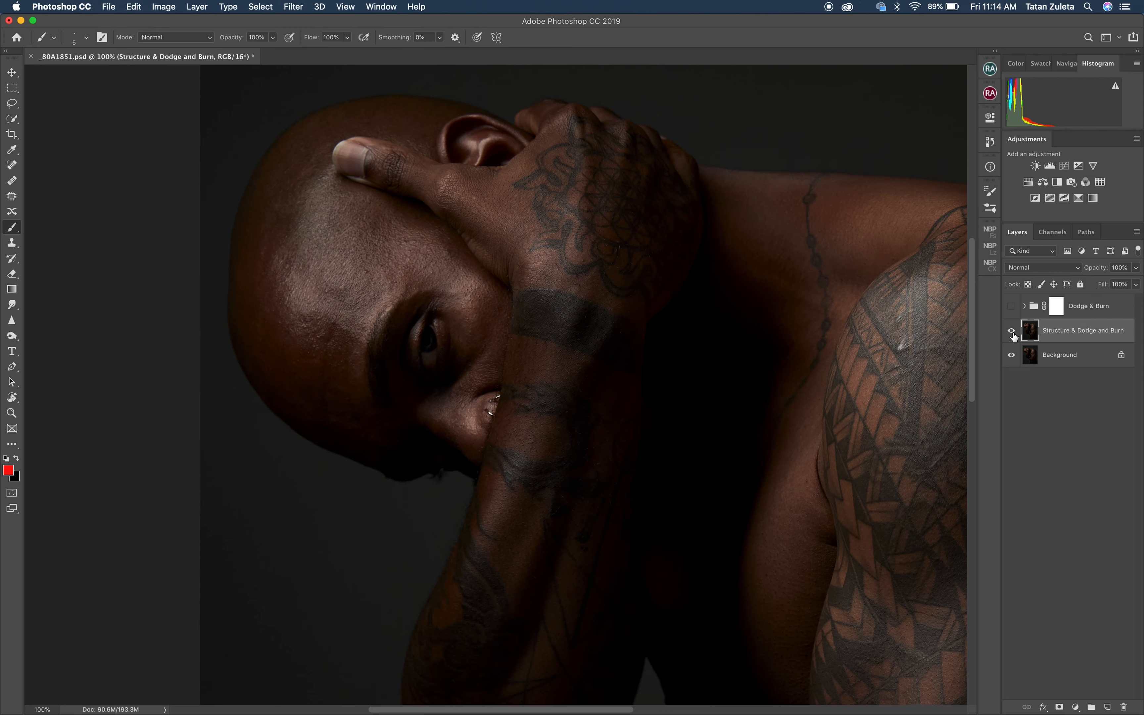
click(1012, 331)
click(1012, 331)
click(1012, 331)
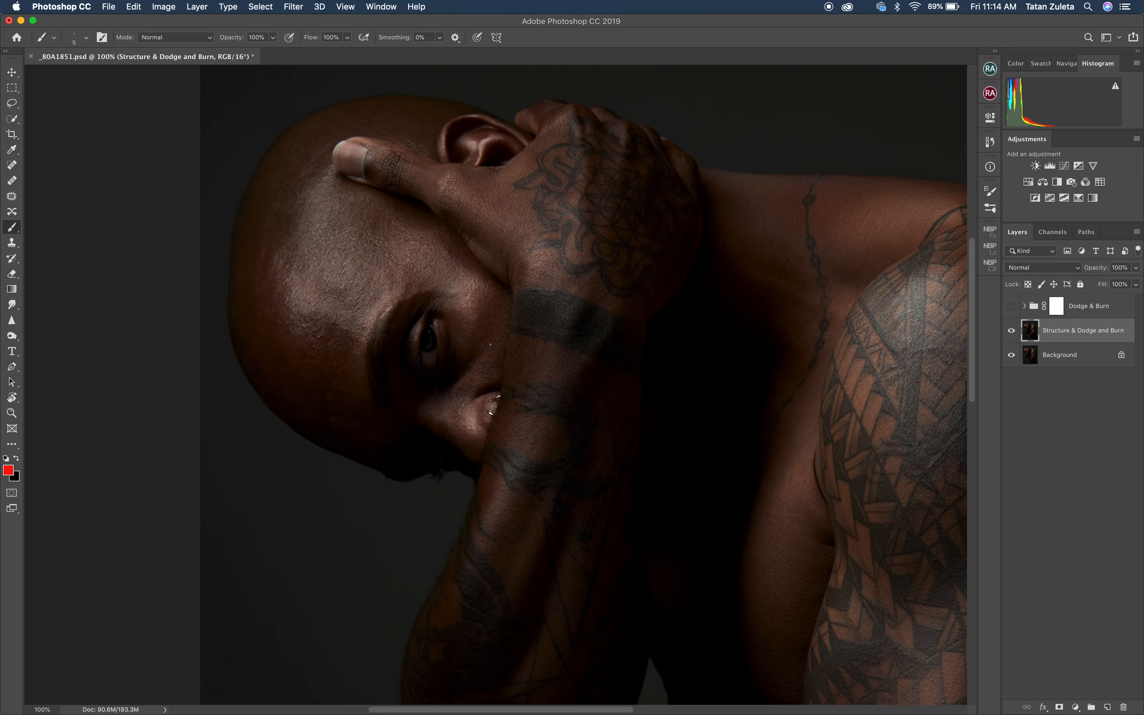
Compare the whole figure at a reduced zoom with the Structure & Dodge and Burn layer off and on
scroll(741, 270, down, 5)
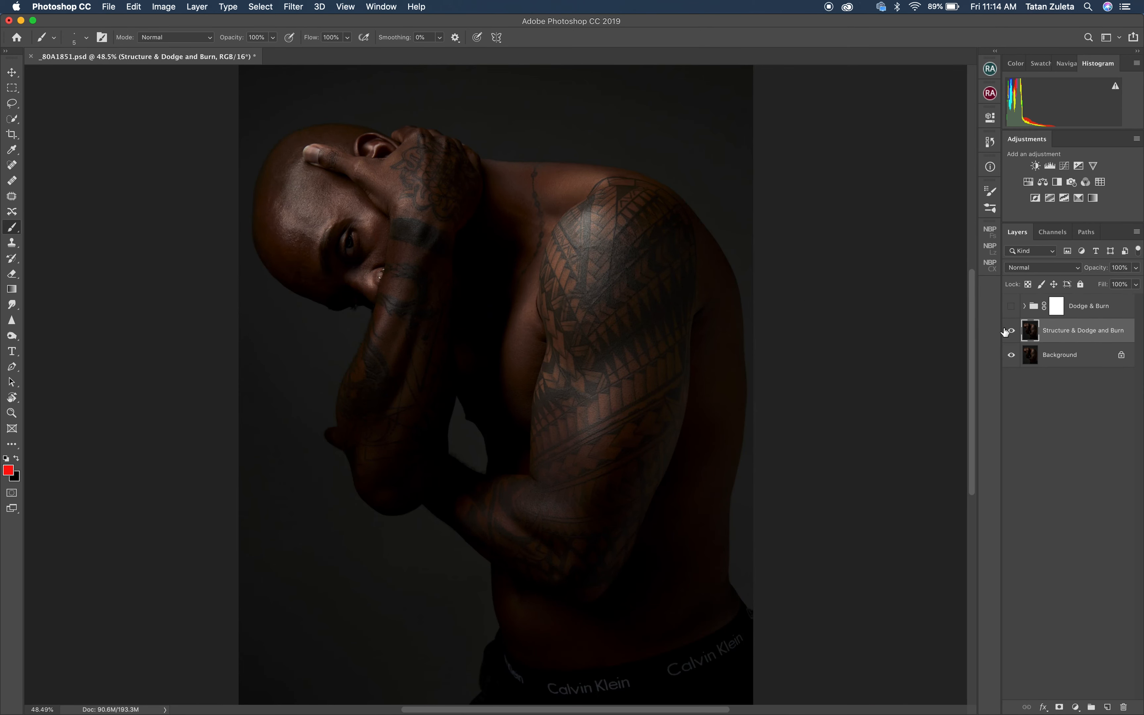
click(1010, 331)
click(1011, 331)
click(1010, 330)
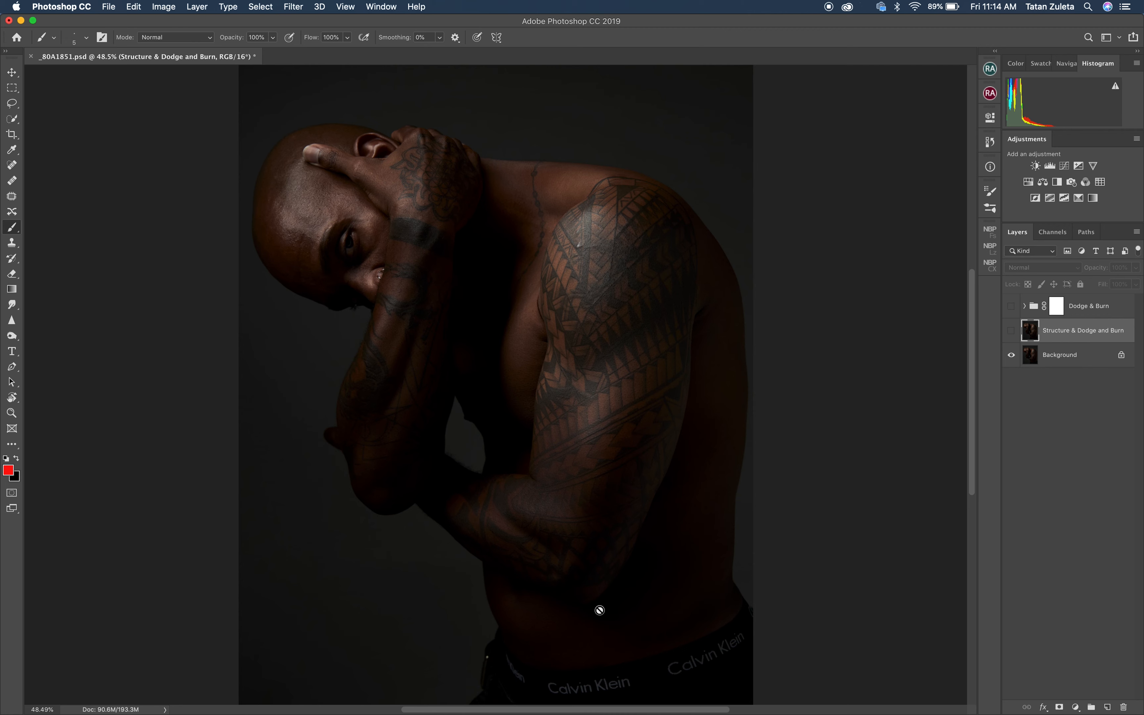
click(1011, 330)
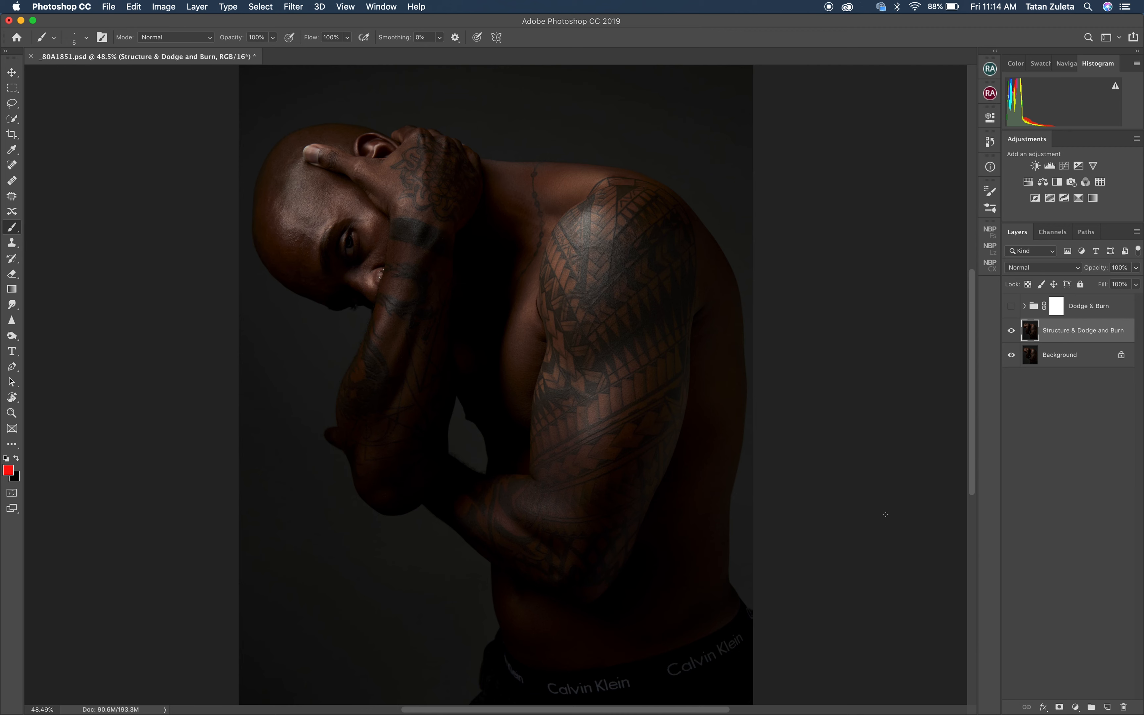
click(1010, 333)
click(1010, 332)
Add a new layer above the Dodge & Burn group and set its blend mode to Color
key(super+1)
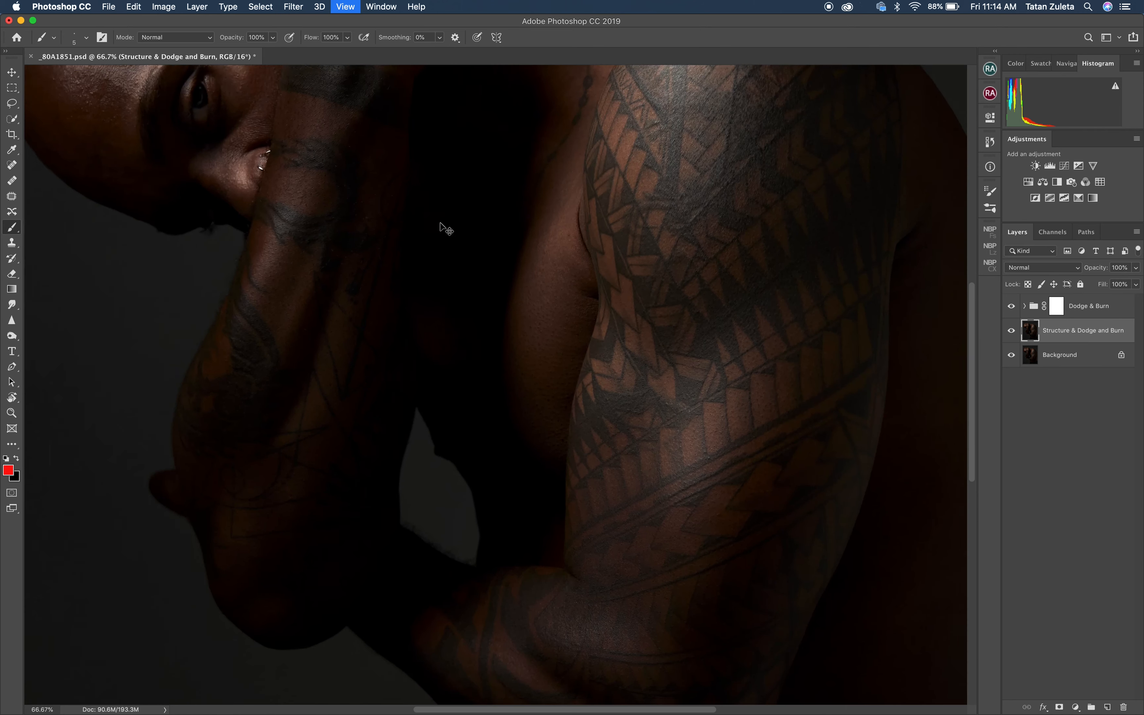
drag(364, 305, 385, 442)
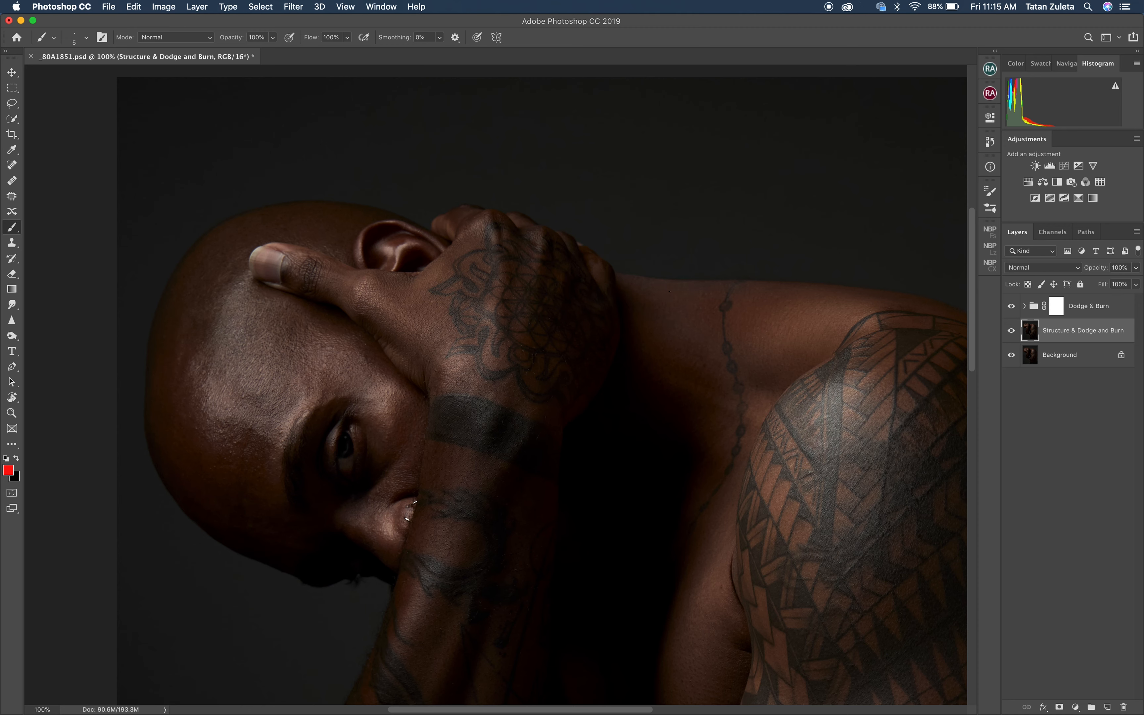
click(1127, 306)
key(super+shift+alt+n)
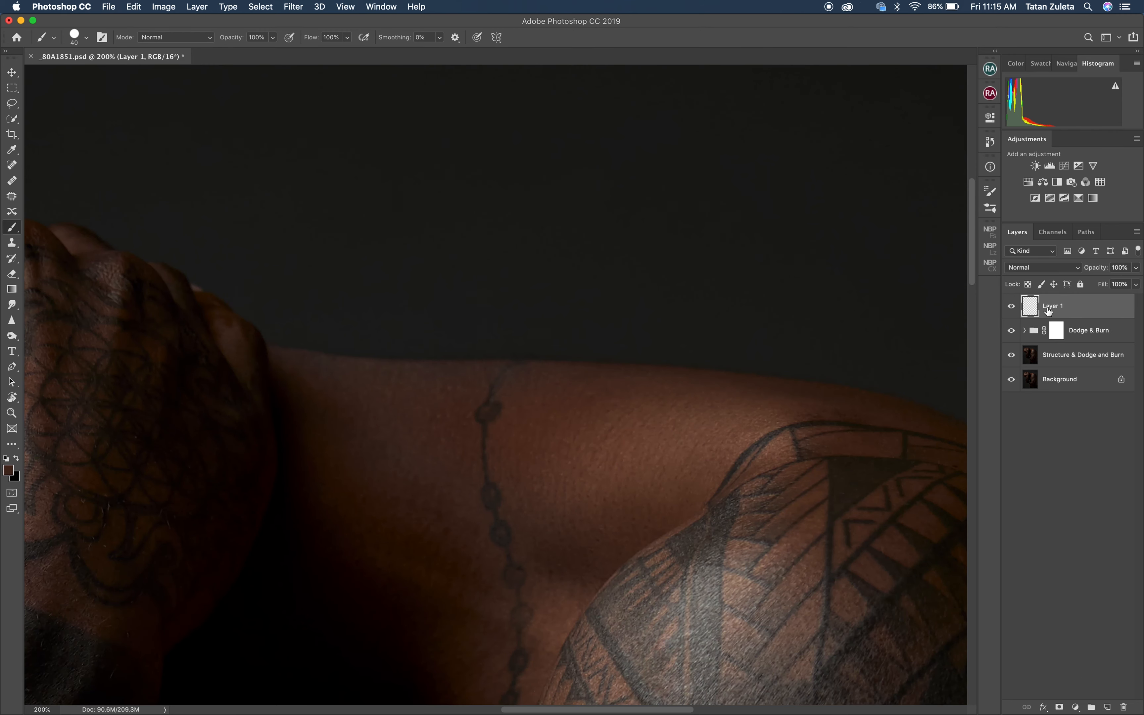
click(1063, 268)
click(1032, 526)
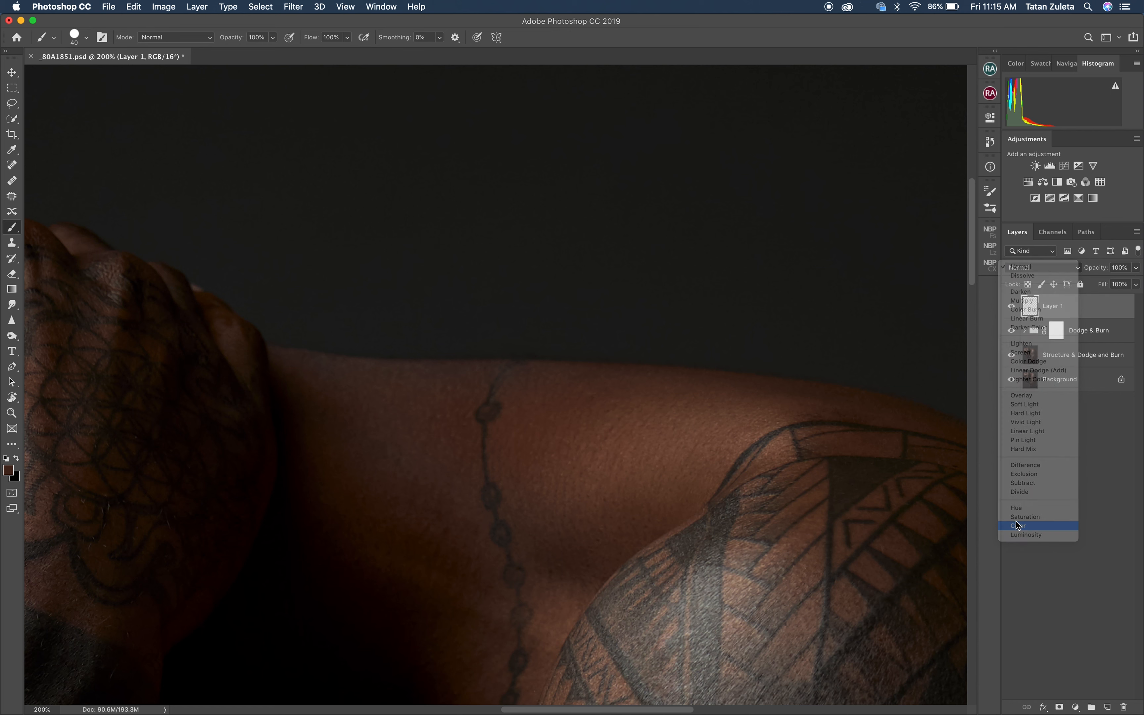
Paint a sampled skin tone over the neck and upper back with an enlarged soft brush, and erase the spill over the background
right_click(456, 395)
click(538, 472)
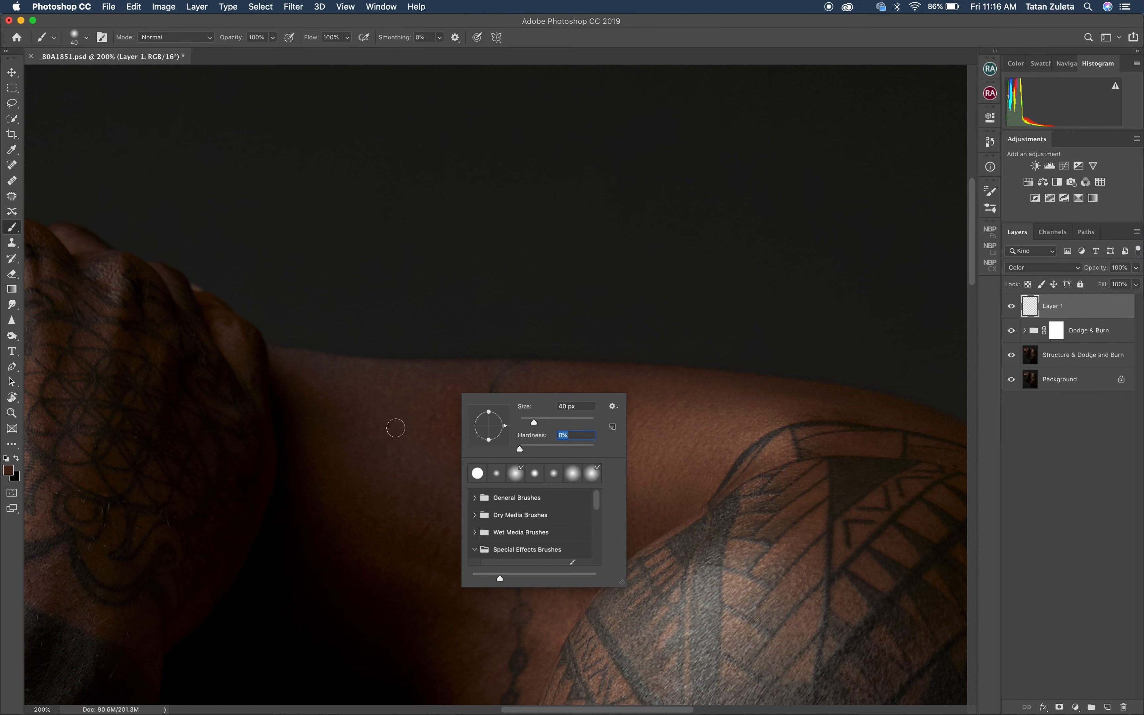
alt+click(431, 397)
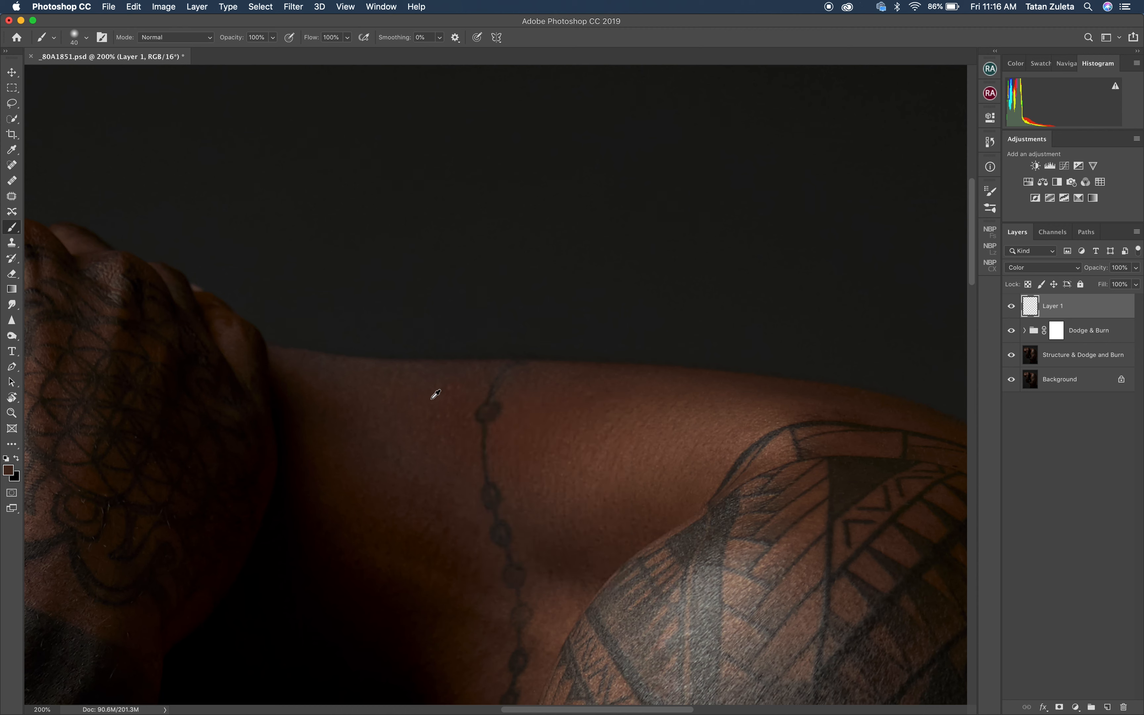
key(bracketright)
key(bracketright)
key(bracketright)
drag(299, 365, 456, 384)
key(e)
mouse_move(316, 328)
mouse_down()
mouse_move(298, 328)
mouse_move(333, 329)
mouse_up()
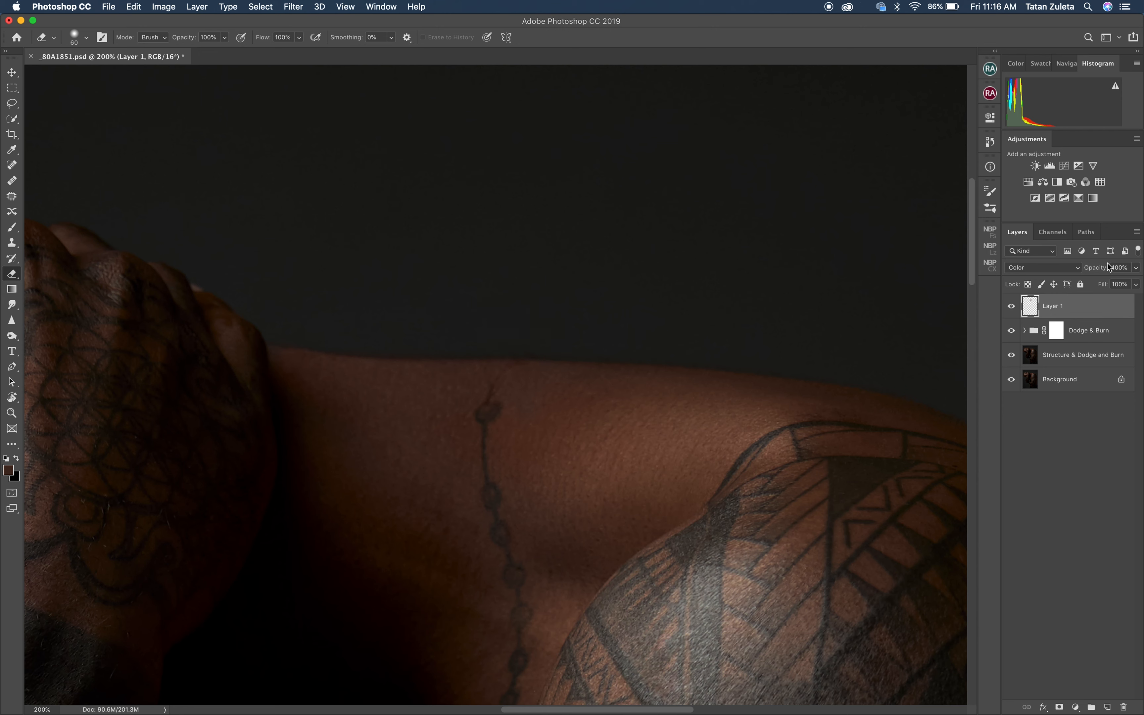
Set the painted Color layer's opacity to 46%, comparing the skin with the layer off and on, and return to the full figure
drag(1102, 268, 1075, 274)
click(1006, 307)
click(1007, 306)
click(1008, 306)
click(1007, 306)
drag(1103, 269, 1098, 270)
click(1009, 307)
click(1009, 308)
key(super+0)
key(super+minus)
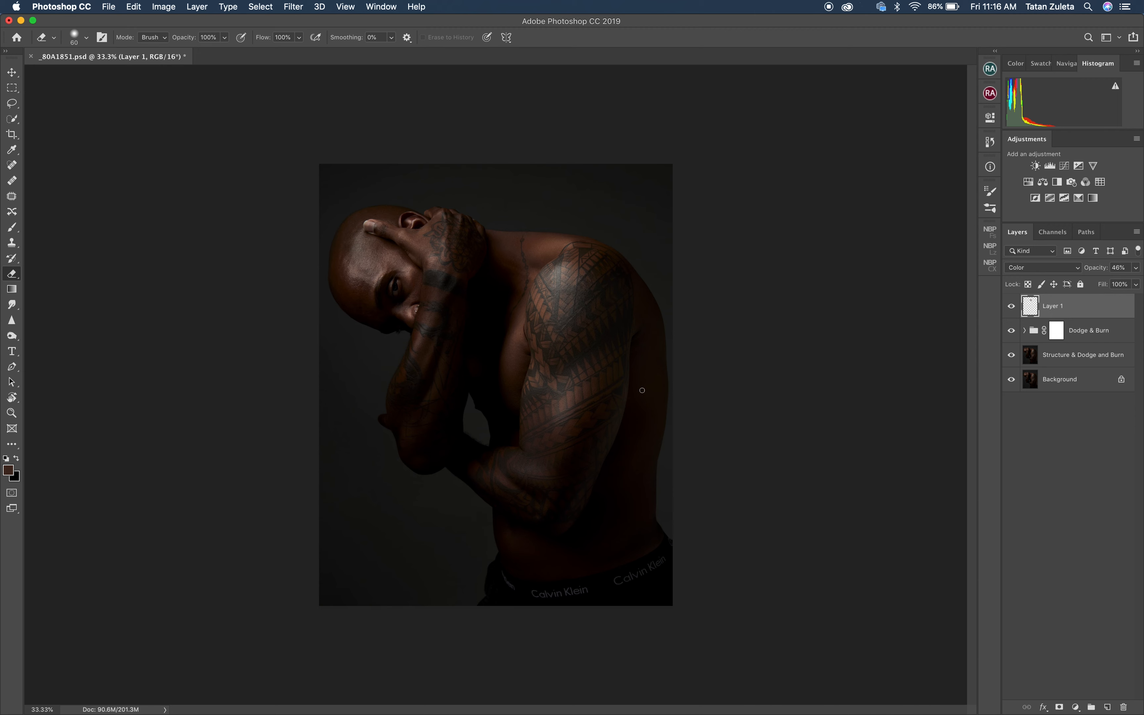
Switch to Capture One, open the first _80A1851.psd variant, and turn off Layers 3, 2 and 1 to show only the Background
key(super+Tab)
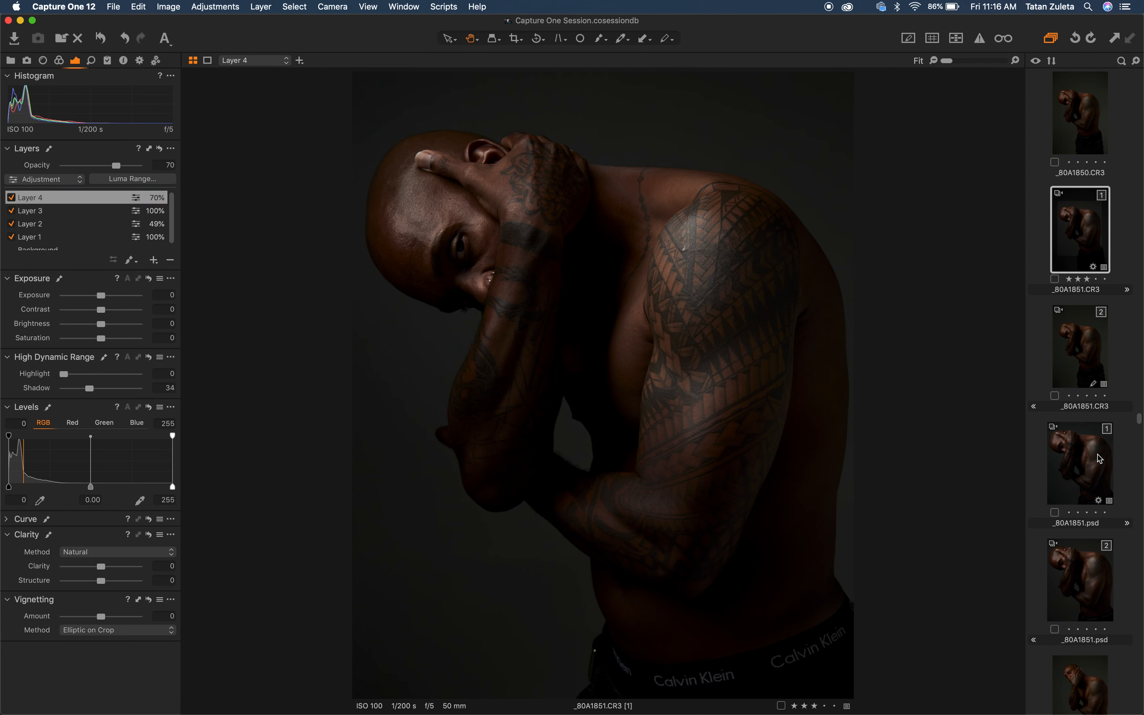
click(1101, 458)
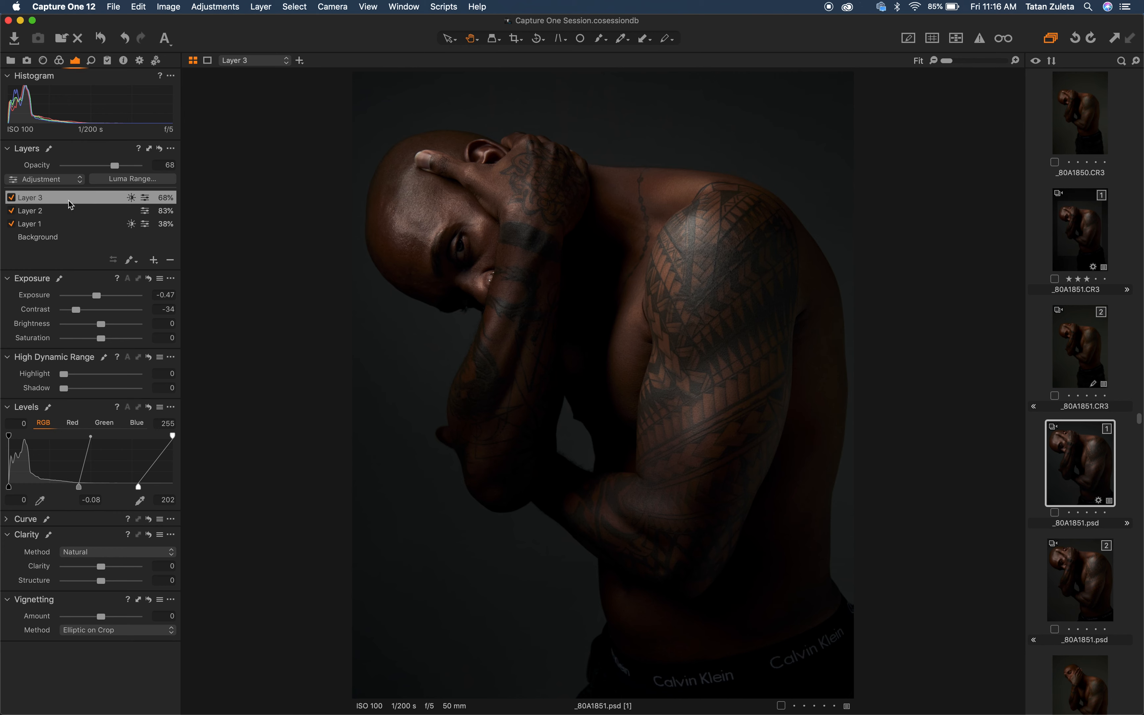
click(11, 198)
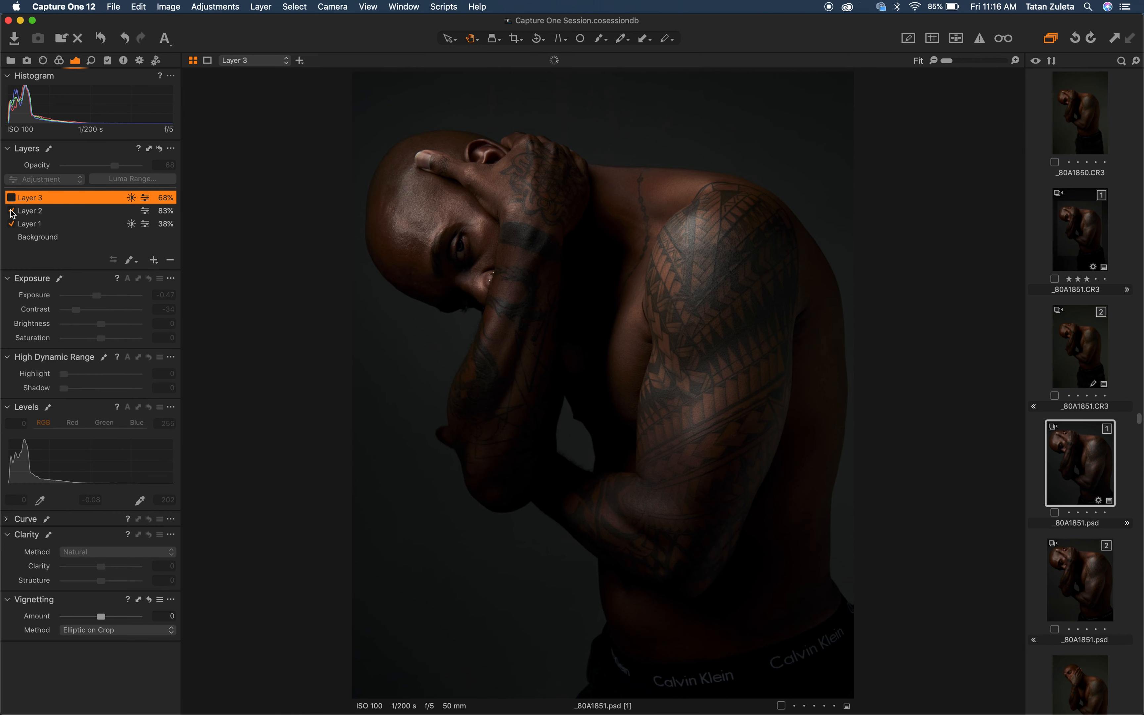
click(11, 211)
click(12, 224)
click(41, 240)
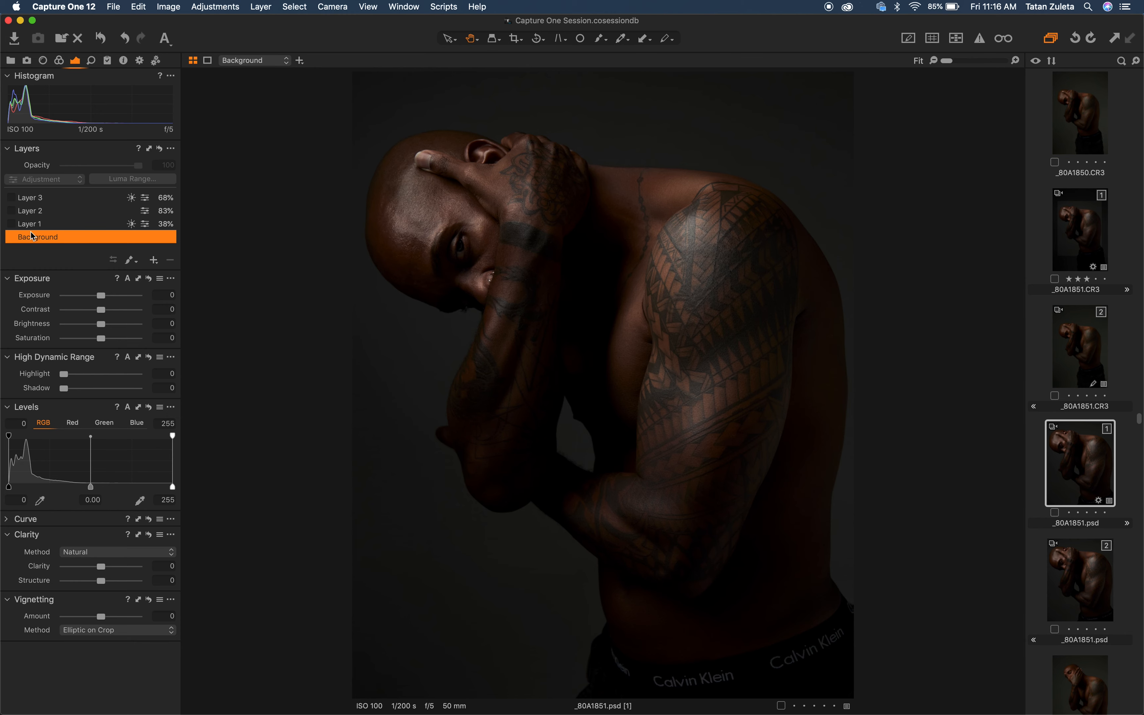
Enable Layer 1 and examine its mask overlay, its grayscale mask and its shadow colour balance
click(22, 226)
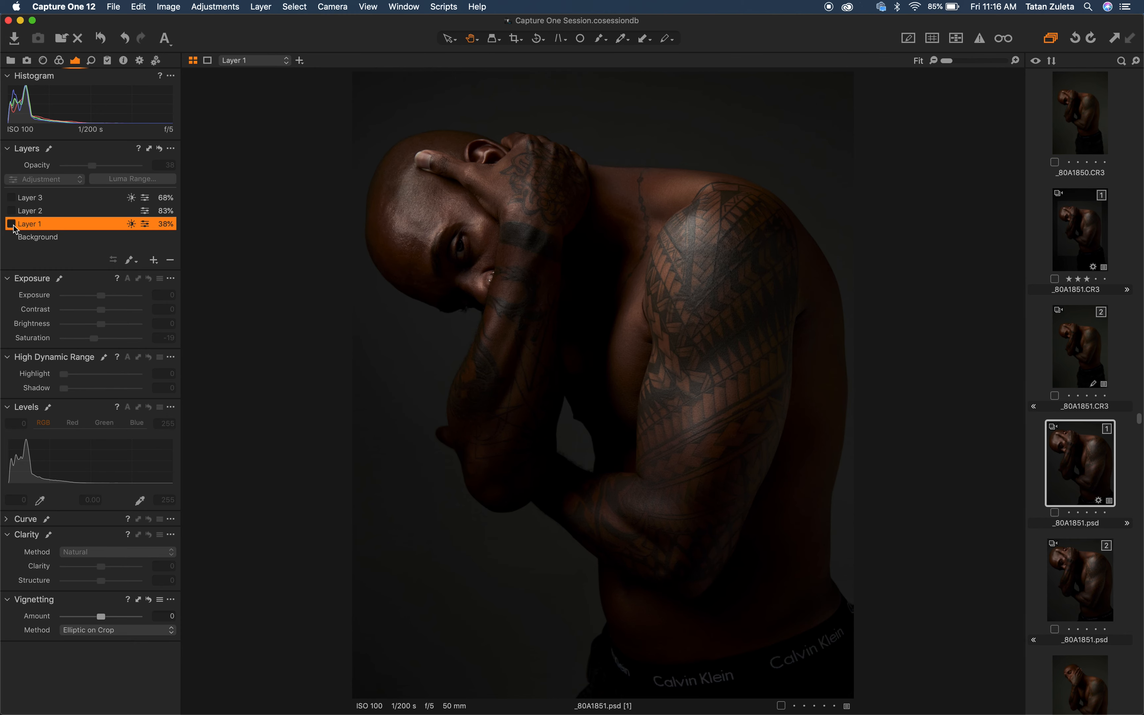
click(13, 225)
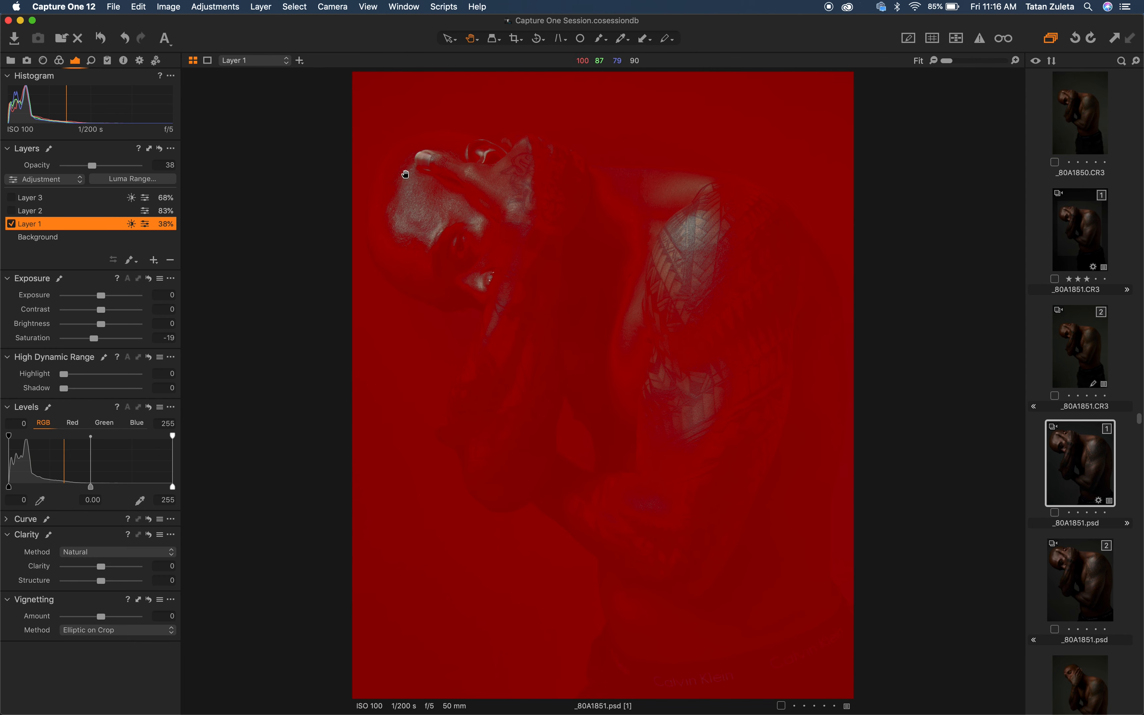
key(alt+m)
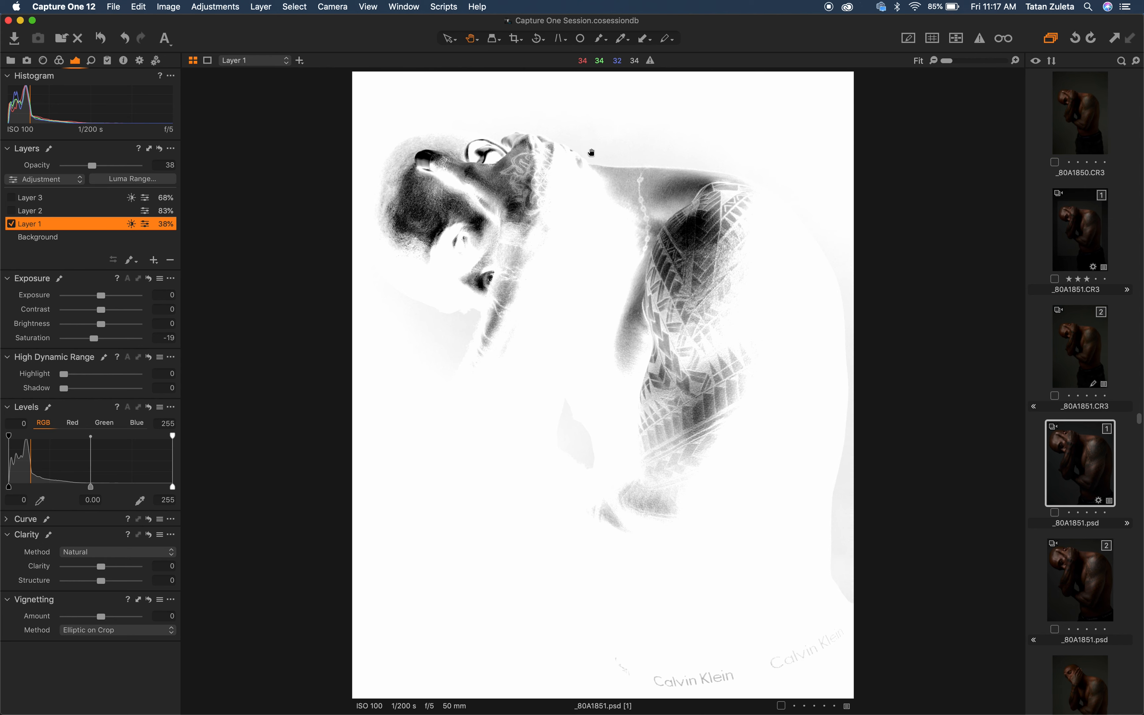
key(alt+m)
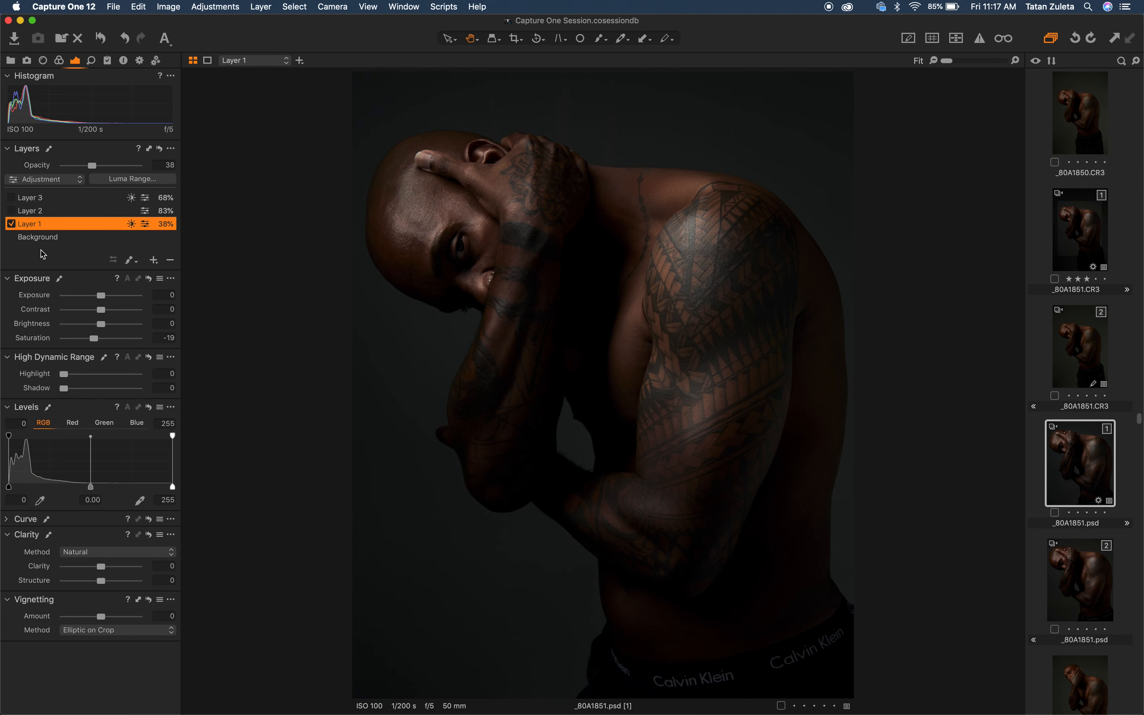
click(59, 60)
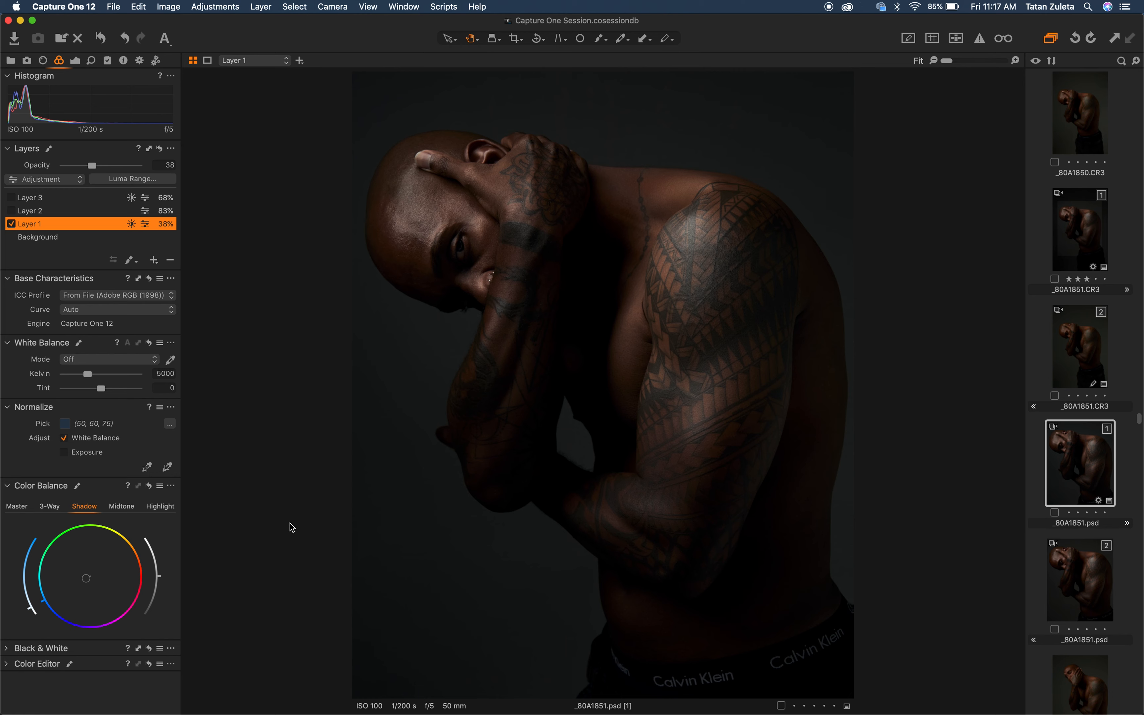
Enable Layer 2 and examine its mask overlay, colour balance, exposure and clarity settings
click(41, 212)
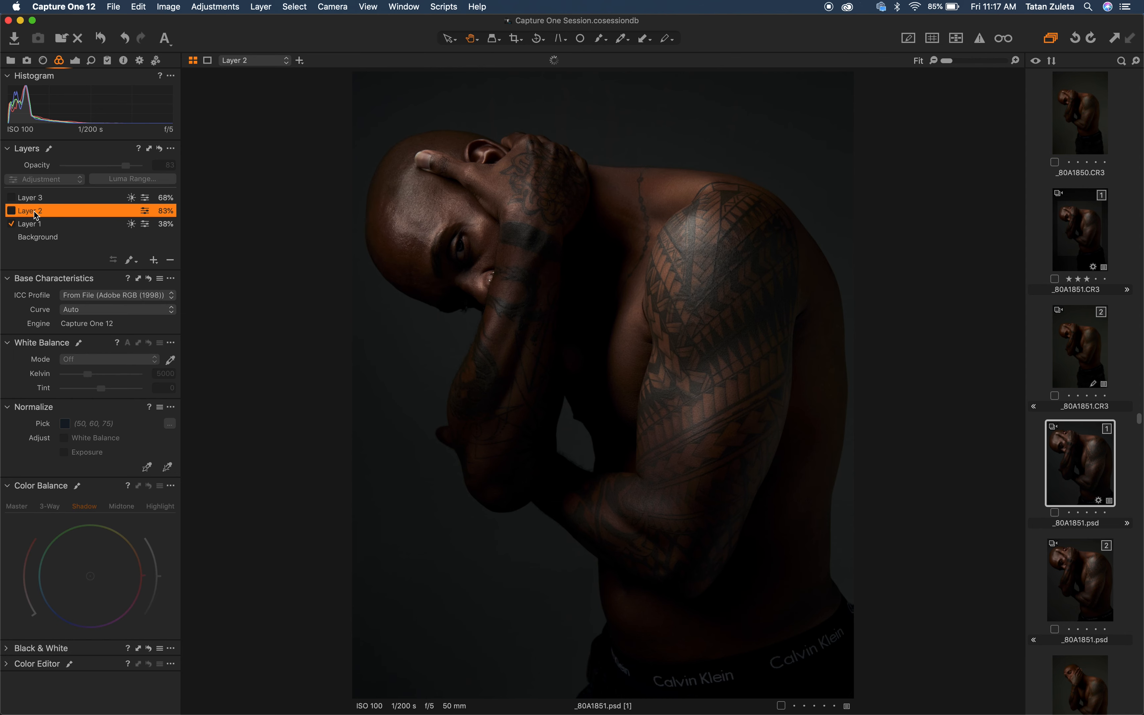
click(15, 211)
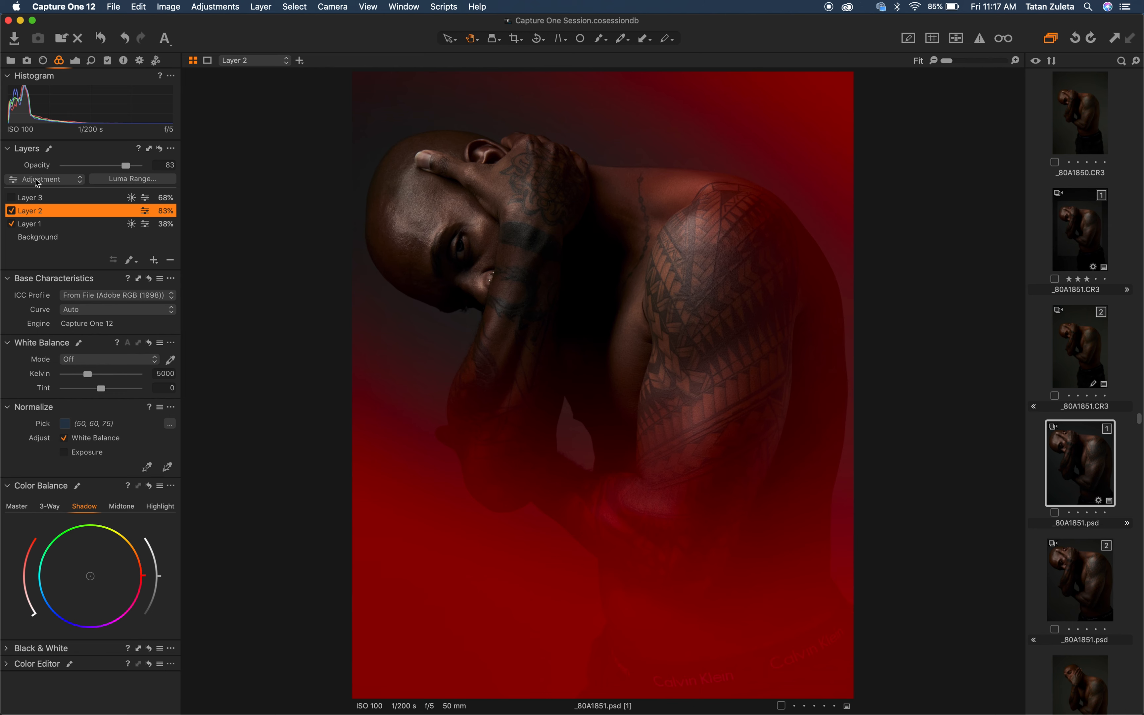
click(75, 60)
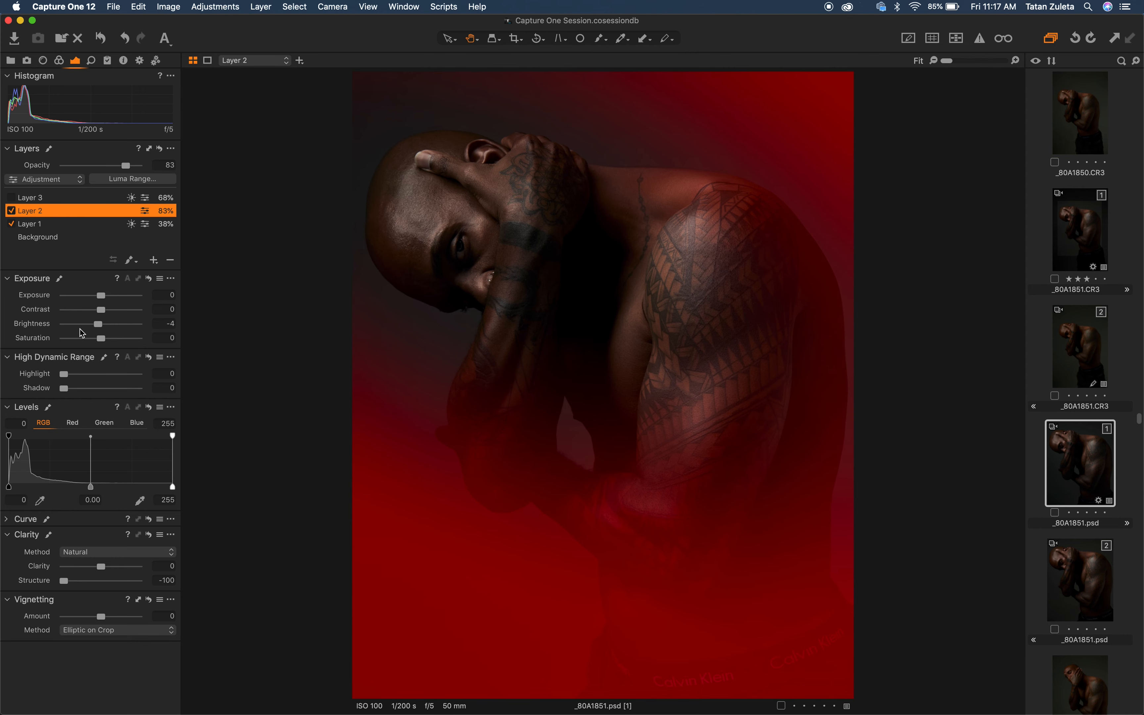
Enable Layer 3, examine its colour and grayscale masks, and compare the photo with the layer off and on
click(19, 198)
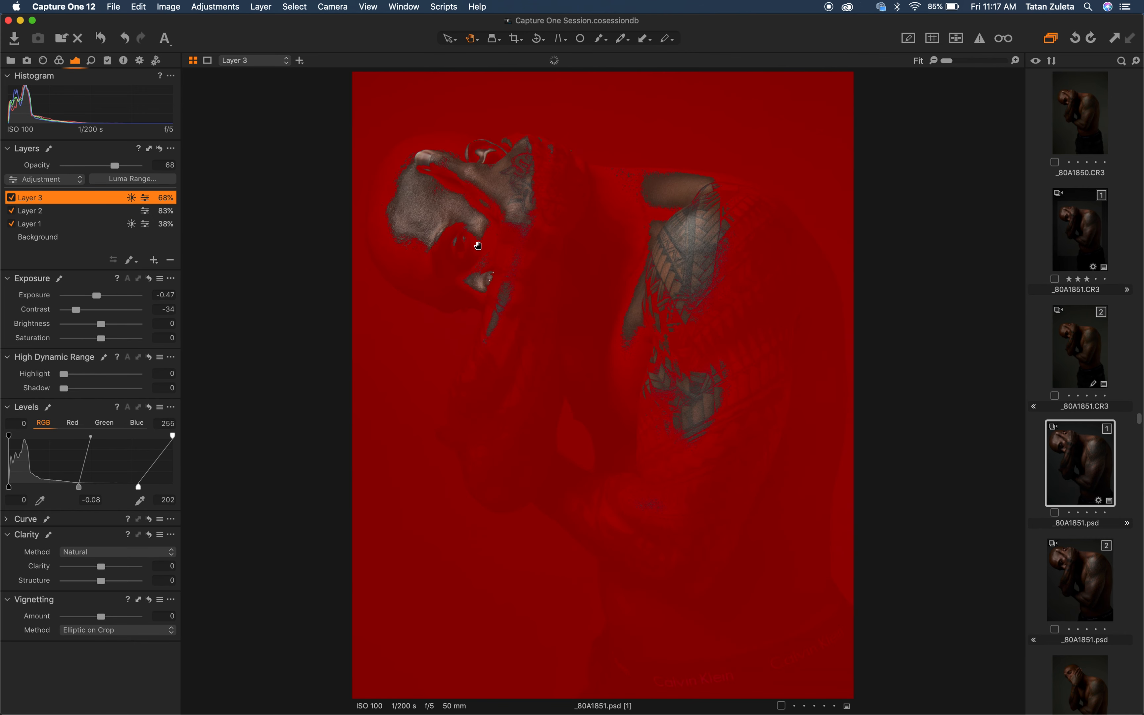
key(alt+m)
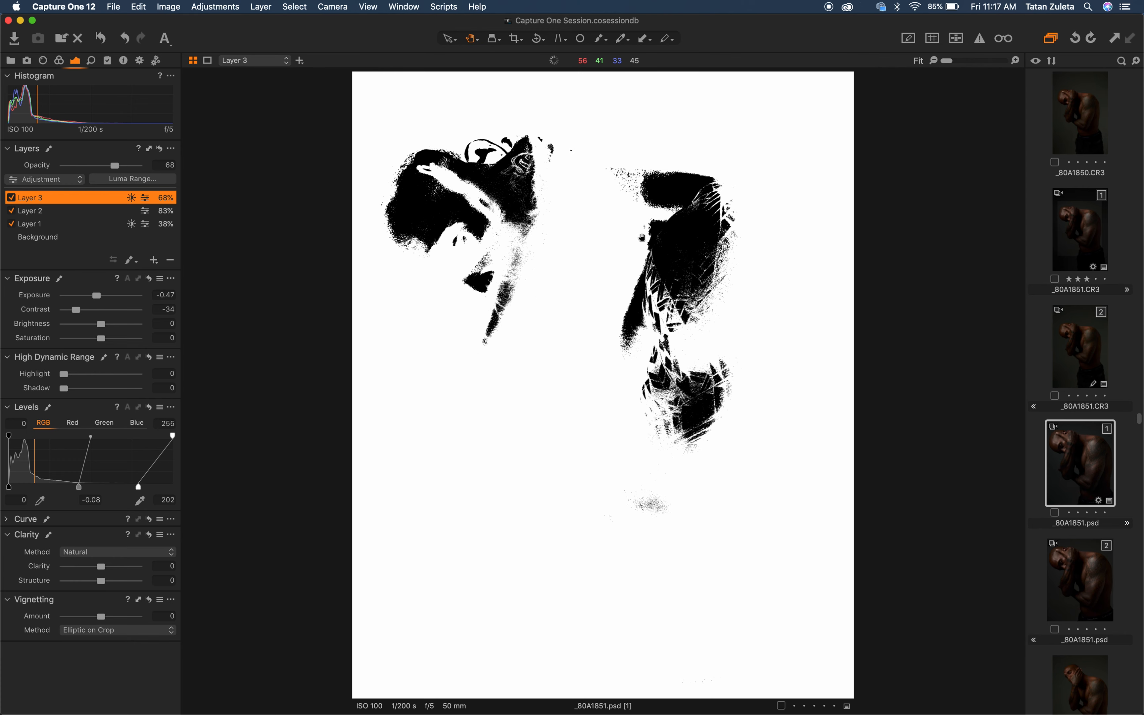
key(alt+m)
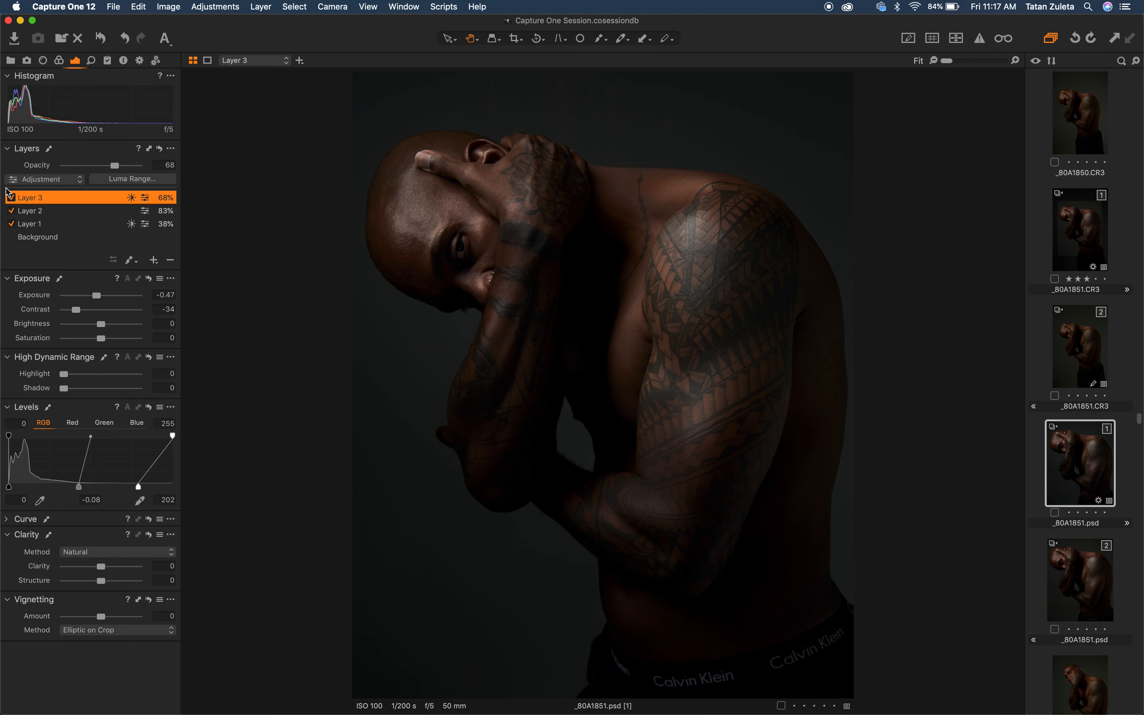
click(11, 197)
click(11, 197)
click(11, 198)
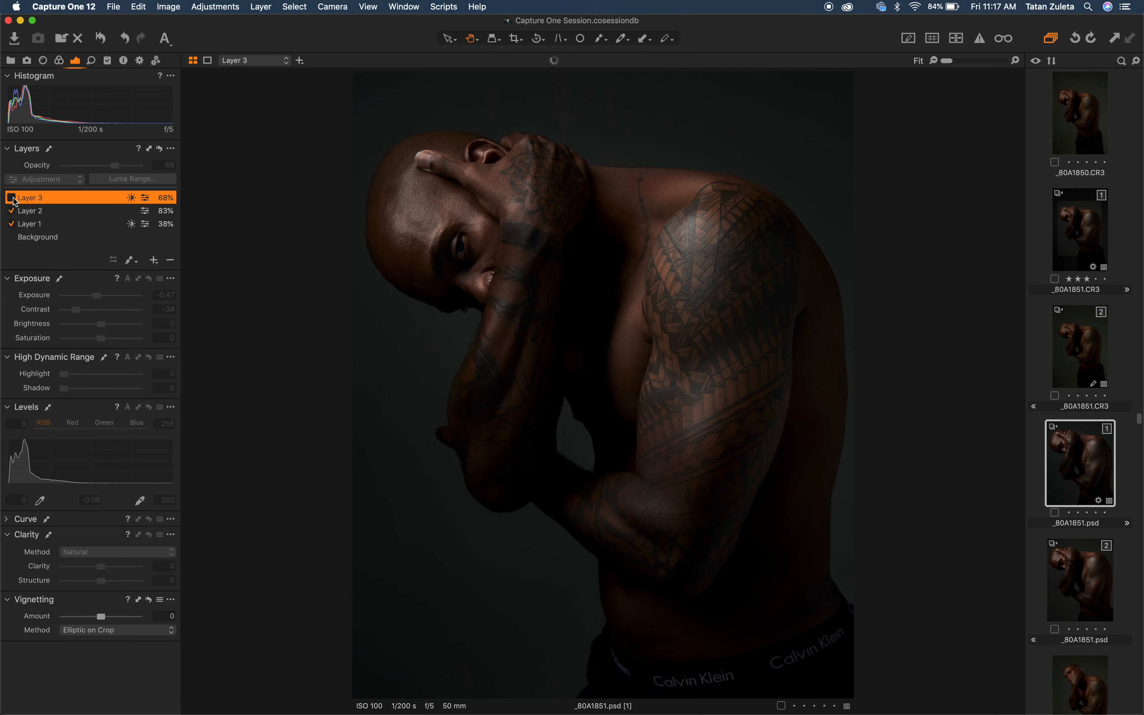
click(11, 197)
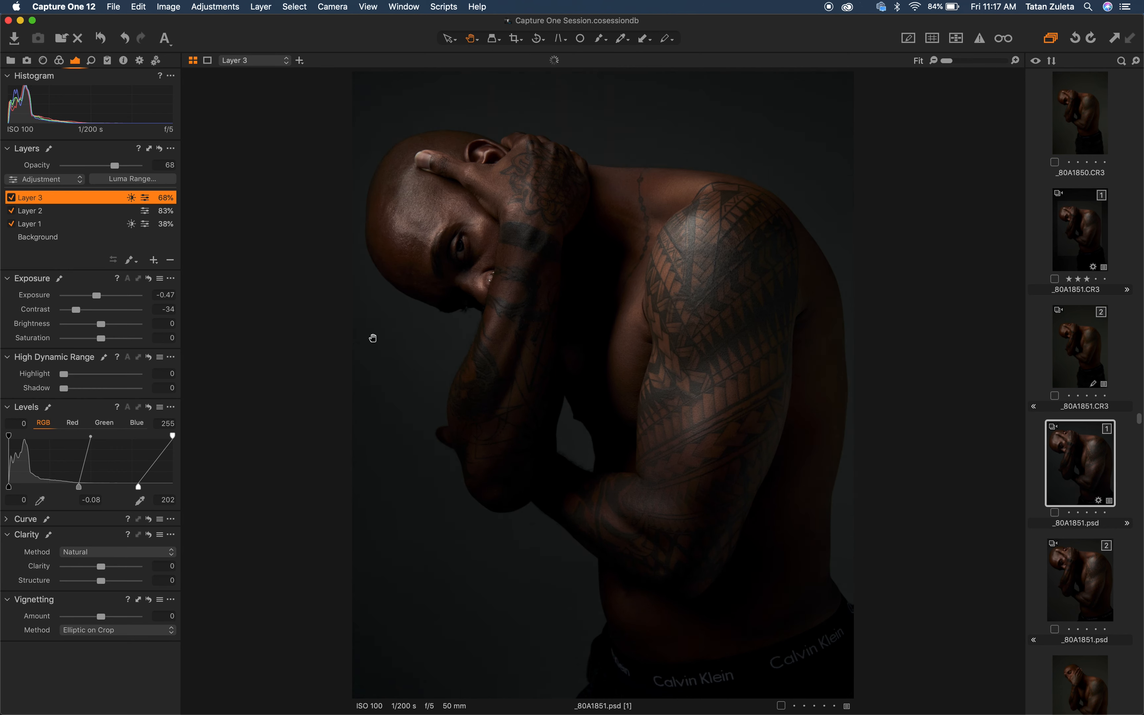